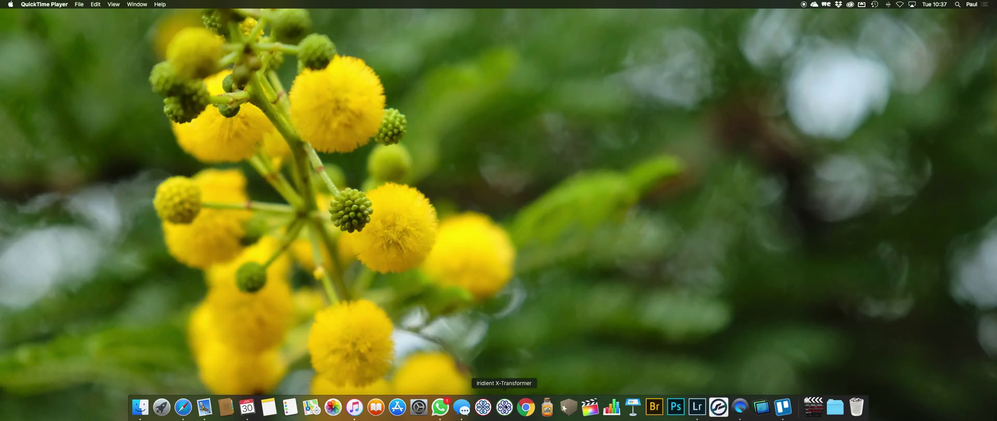
Look at the conversion settings in Iridient X-Transformer and at the Iridient Developer workspace, putting both applications away again
click(505, 407)
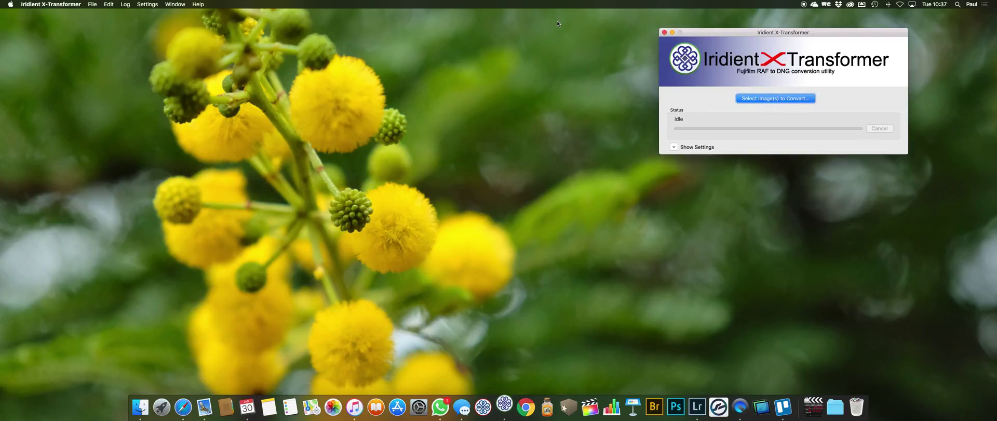
drag(725, 32, 441, 69)
click(389, 184)
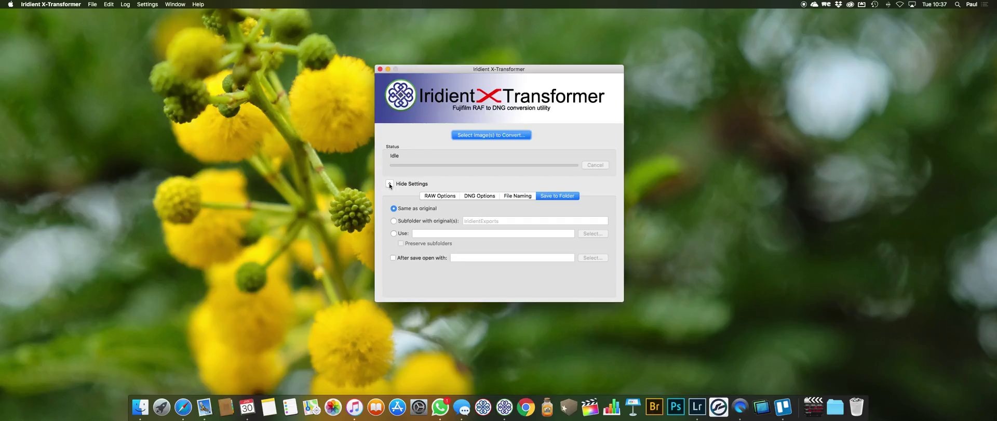
click(389, 184)
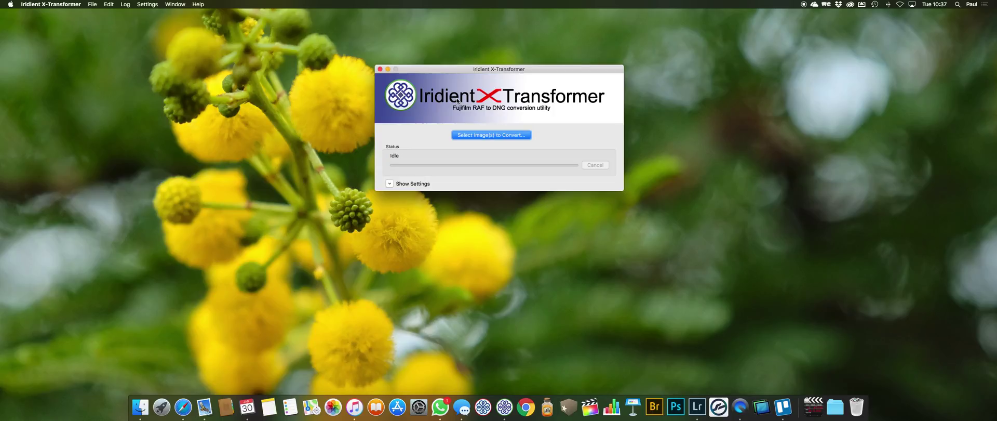
click(380, 68)
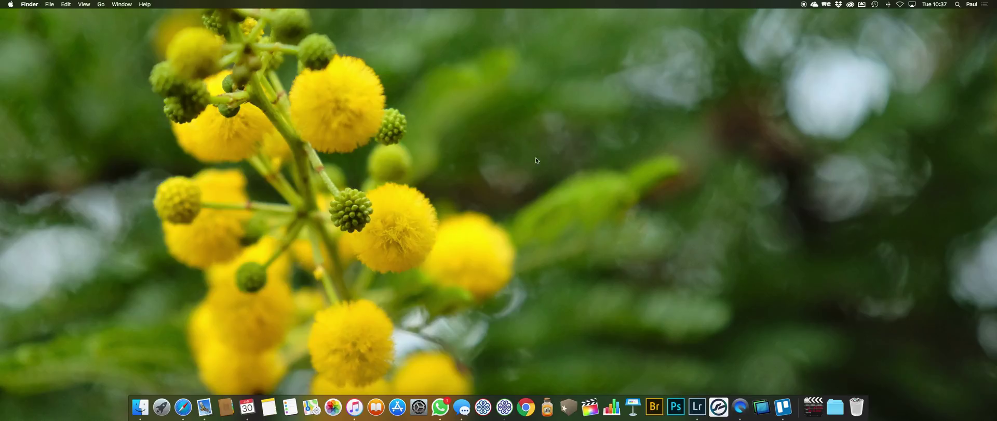
click(483, 407)
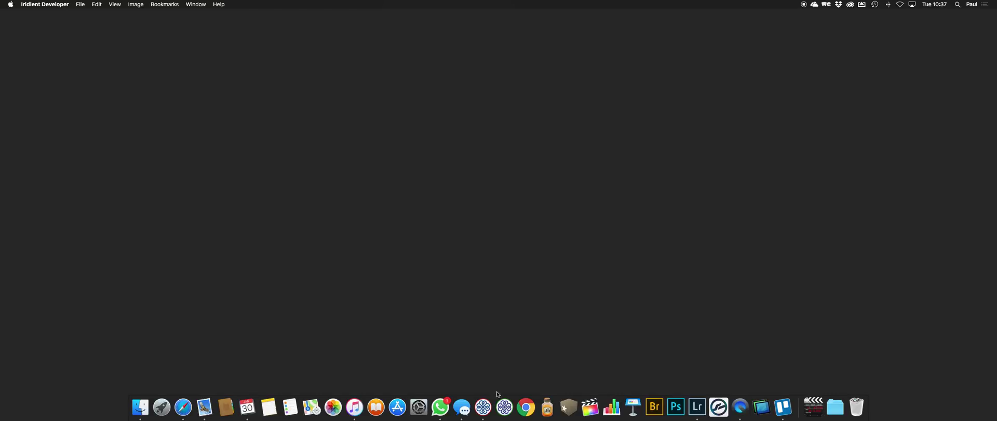
key(super+h)
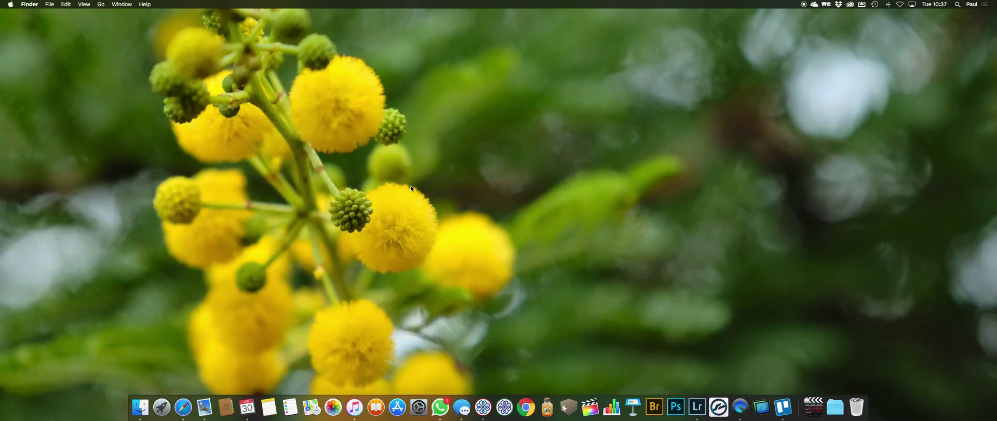
Switch to Lightroom, open FUJI0161.RAF in Loupe view and examine the kayakers and boats at full magnification
click(698, 407)
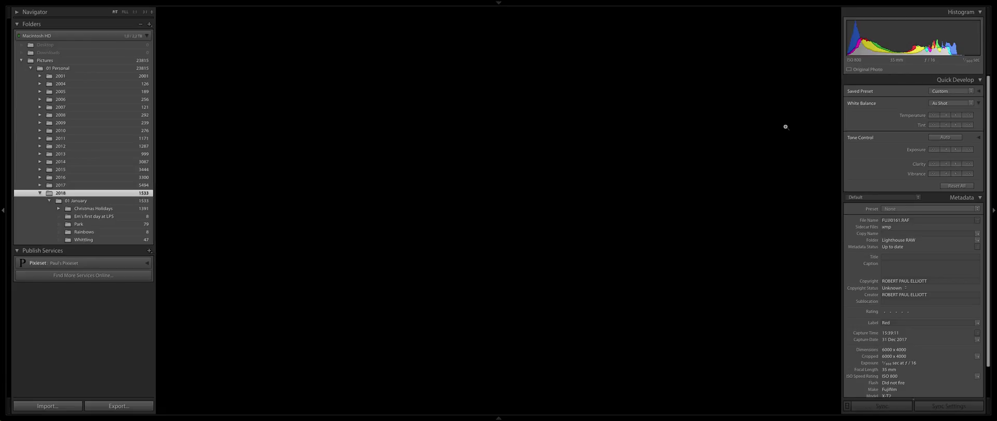
double_click(784, 127)
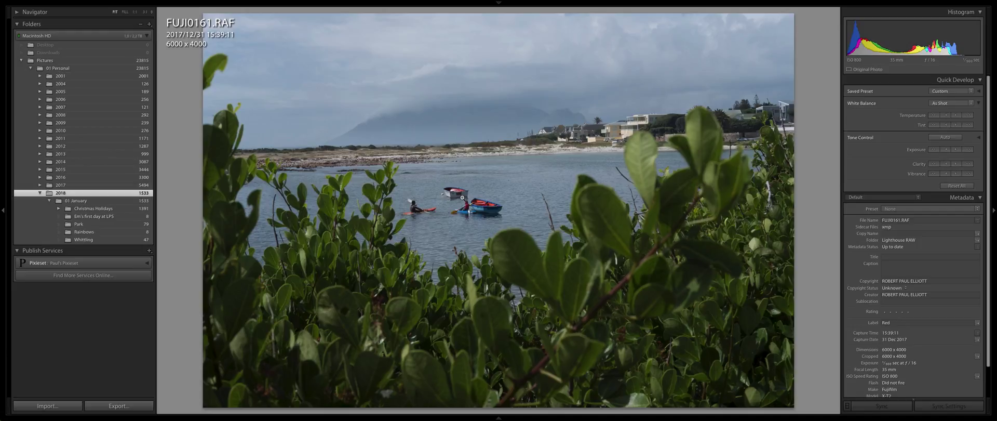
drag(490, 205, 552, 218)
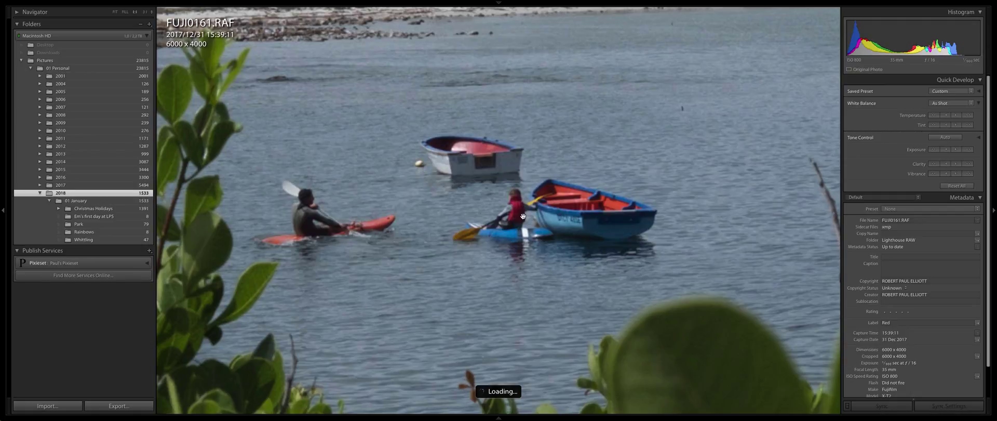
drag(523, 215, 547, 215)
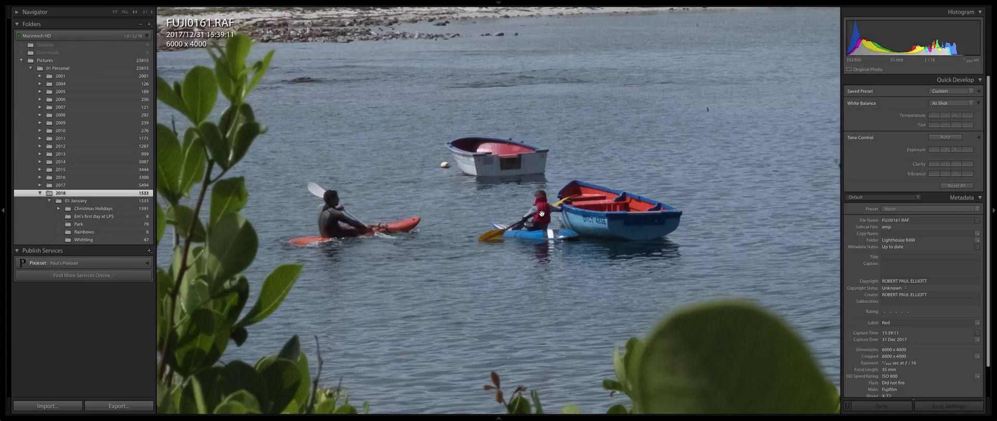
click(542, 213)
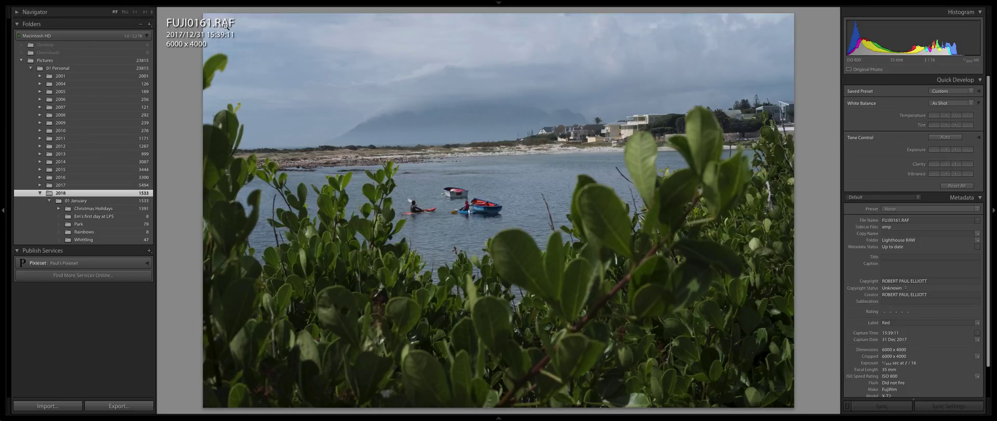
Send FUJI0161.RAF to Iridient Developer as a TIFF with 16 bits/ch and place the Settings window beside the photo
click(62, 4)
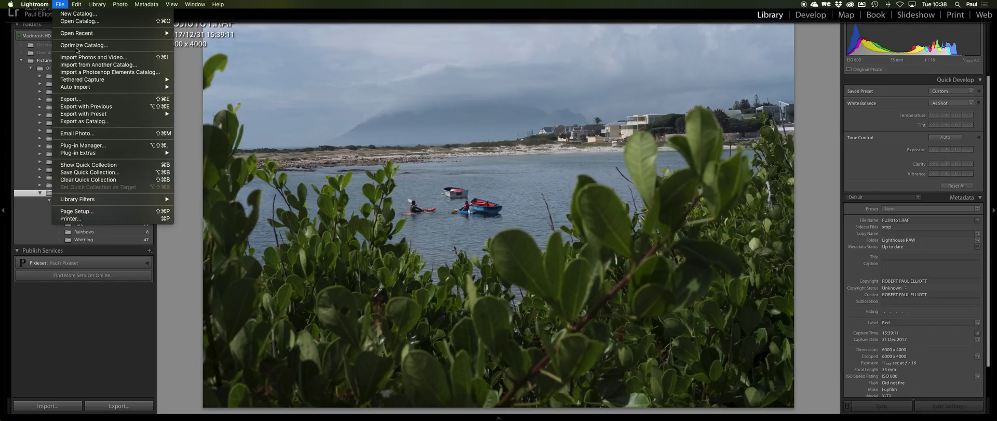
mouse_move(97, 154)
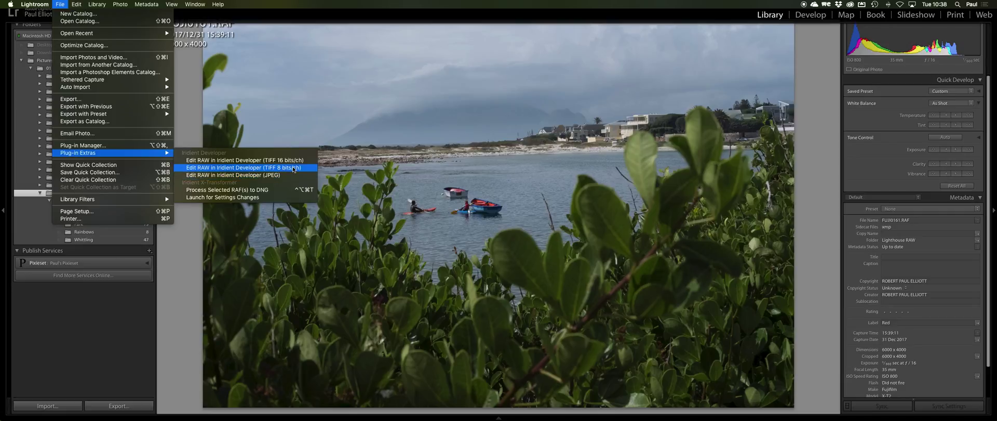
click(256, 161)
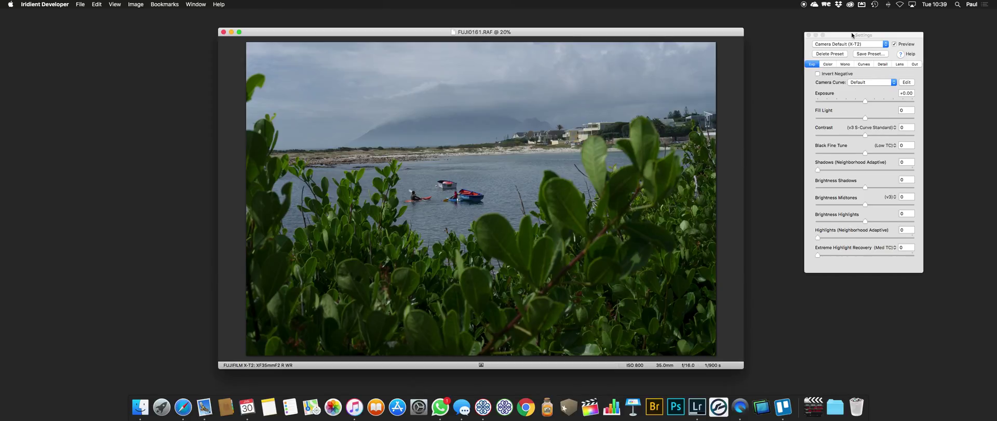
drag(852, 35, 825, 52)
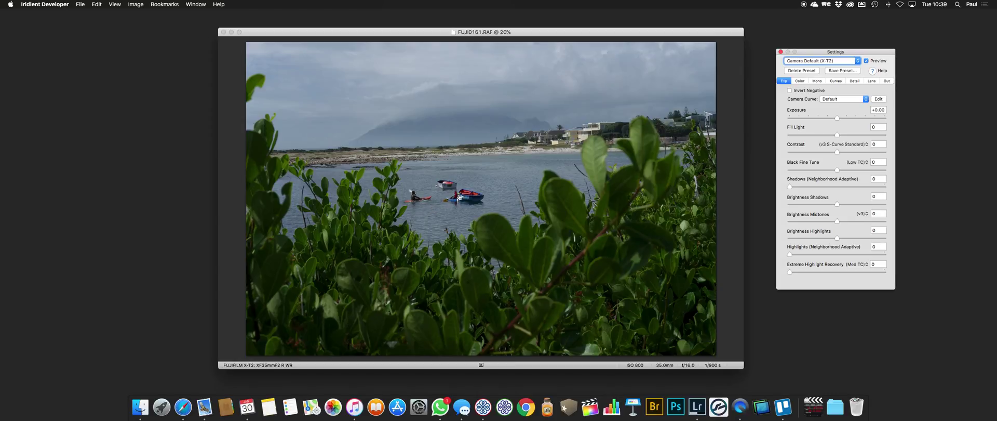
mouse_move(809, 53)
mouse_down()
mouse_move(812, 140)
mouse_move(811, 62)
mouse_up()
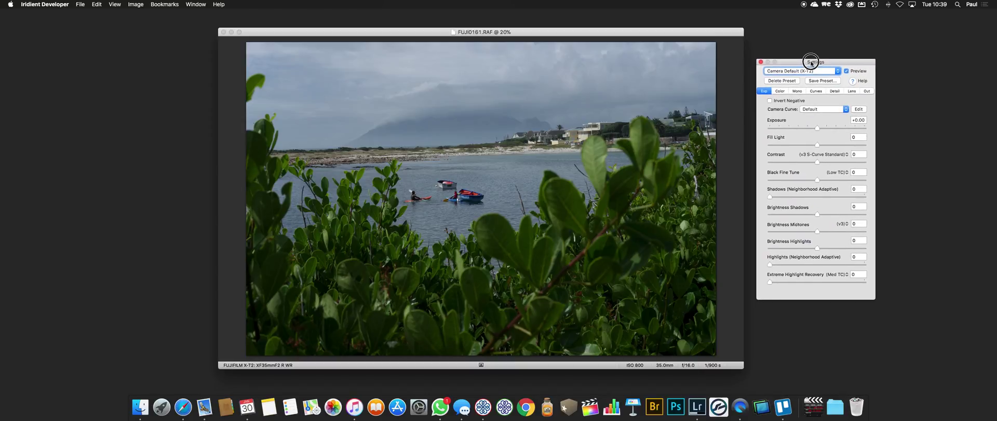
Look through the monochrome and curves adjustments, return to the exposure settings, and examine the kayakers and boats at 100%
click(797, 90)
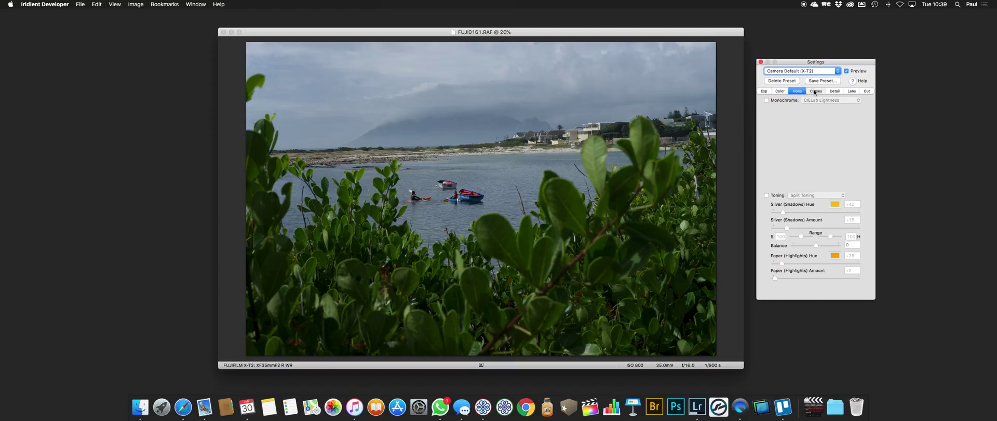
click(815, 92)
click(765, 91)
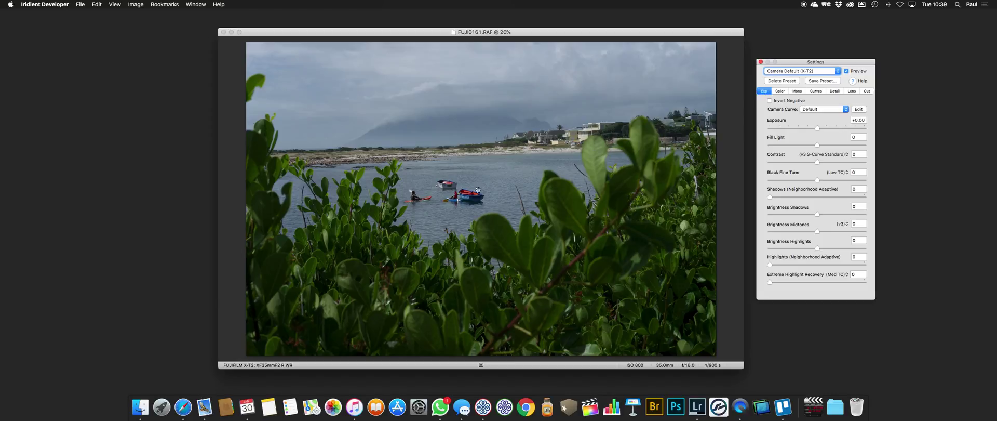
click(460, 198)
drag(444, 227, 551, 224)
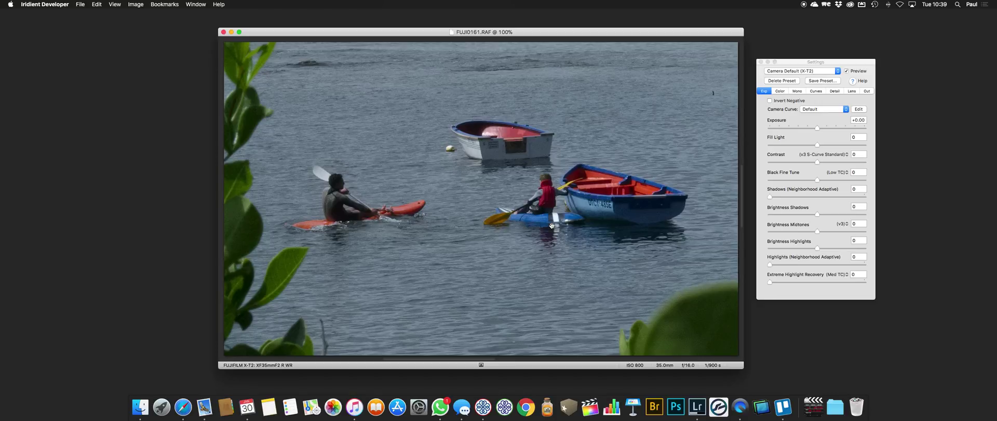
click(552, 224)
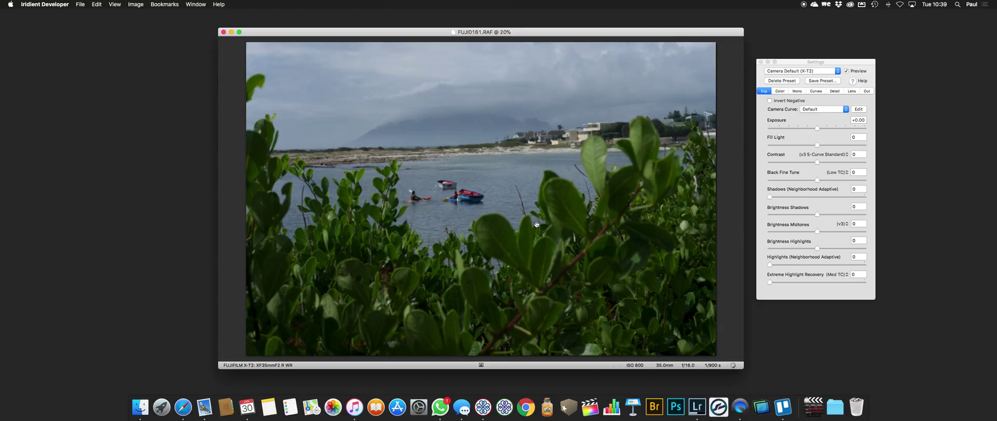
Switch to Lightroom and review the plug-in extras for editing the RAW photo in Iridient Developer
key(super+Tab)
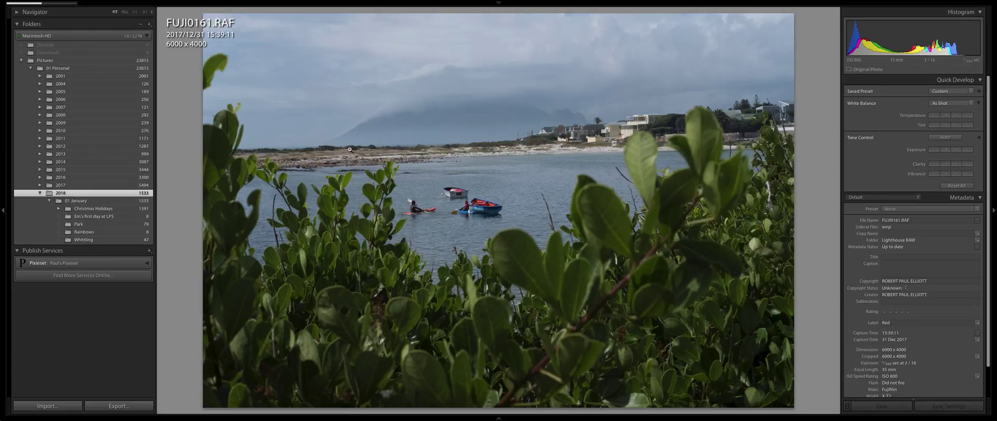
key(g)
double_click(788, 140)
mouse_move(166, 2)
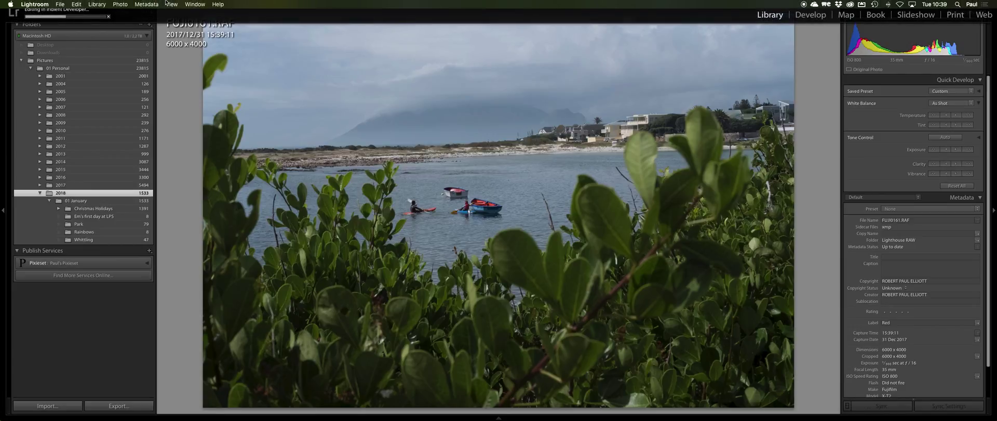
click(60, 4)
mouse_move(99, 154)
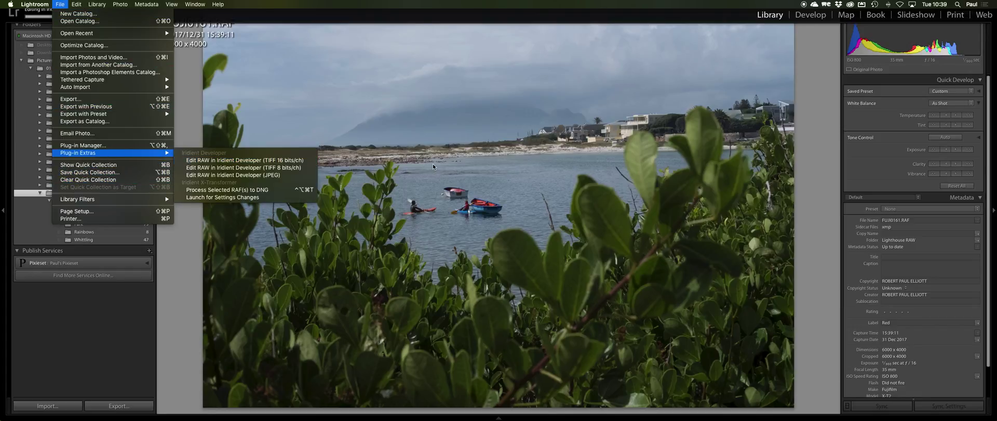
click(818, 144)
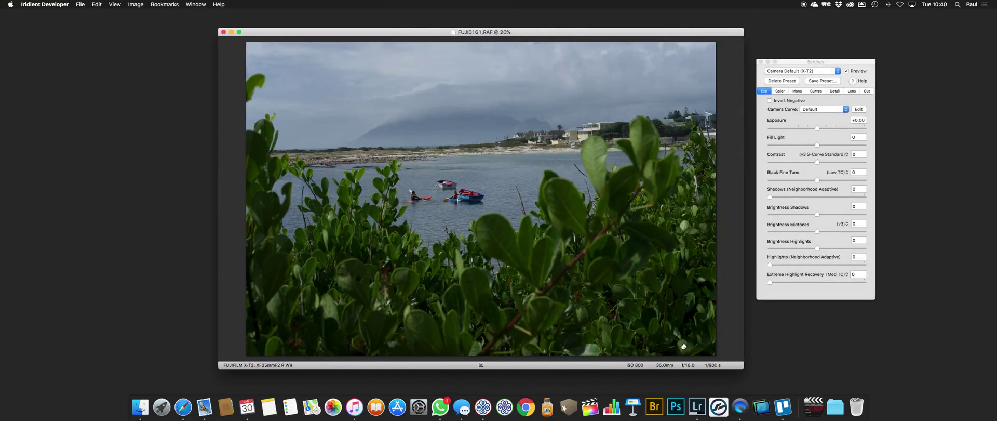
Review the image processing options in Iridient Developer and check the progress of the pending edit in Lightroom
click(834, 114)
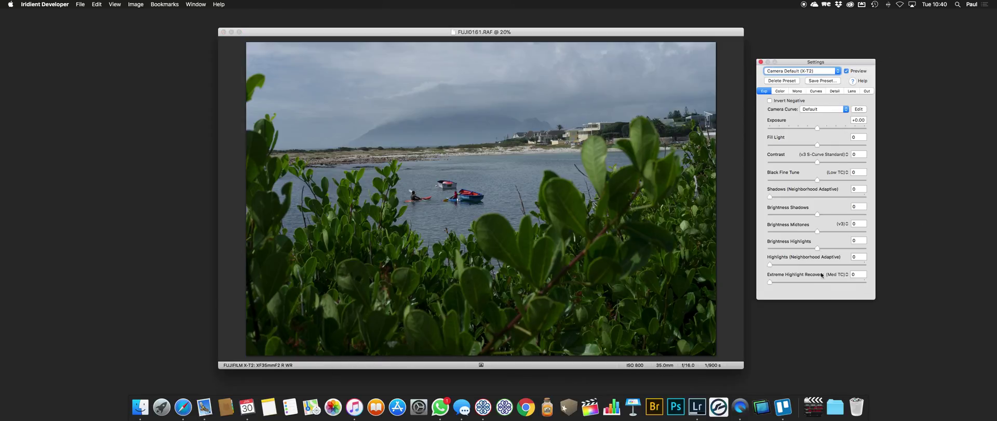
click(411, 37)
click(81, 4)
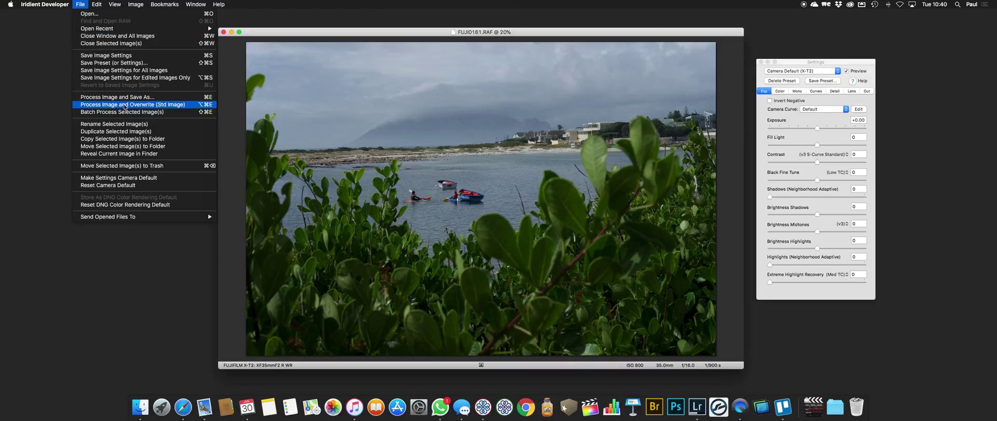
click(407, 37)
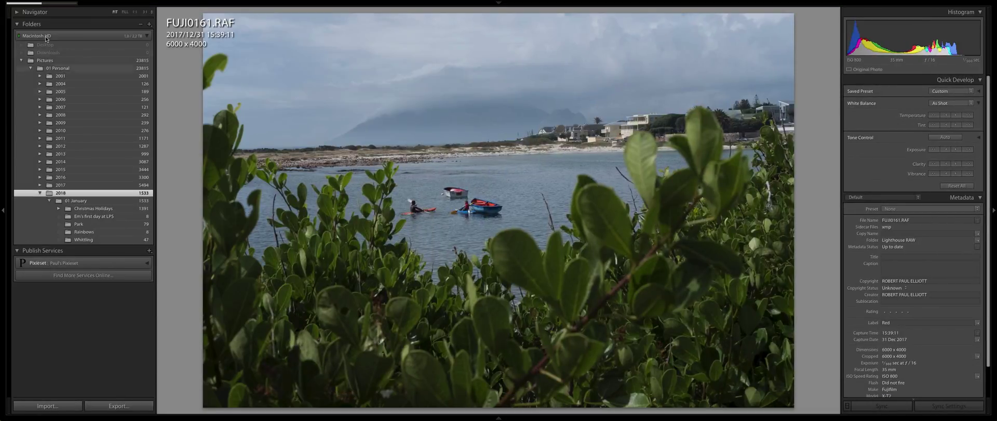
mouse_move(52, 12)
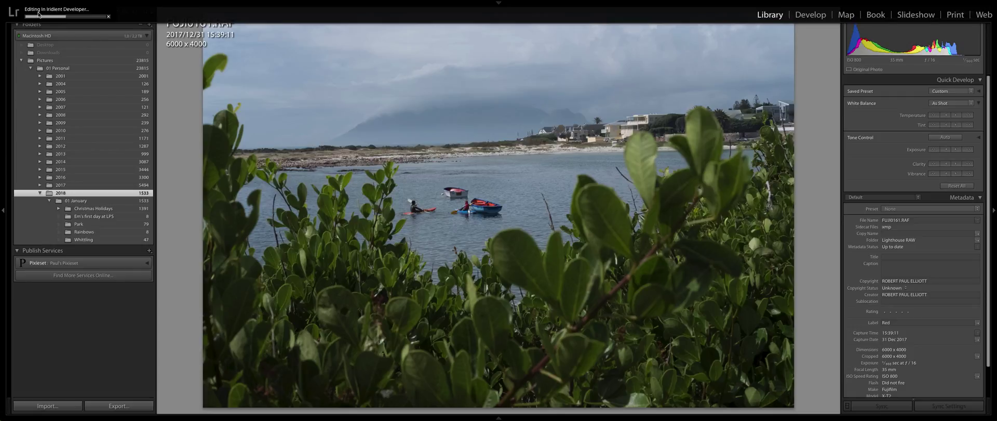
click(65, 19)
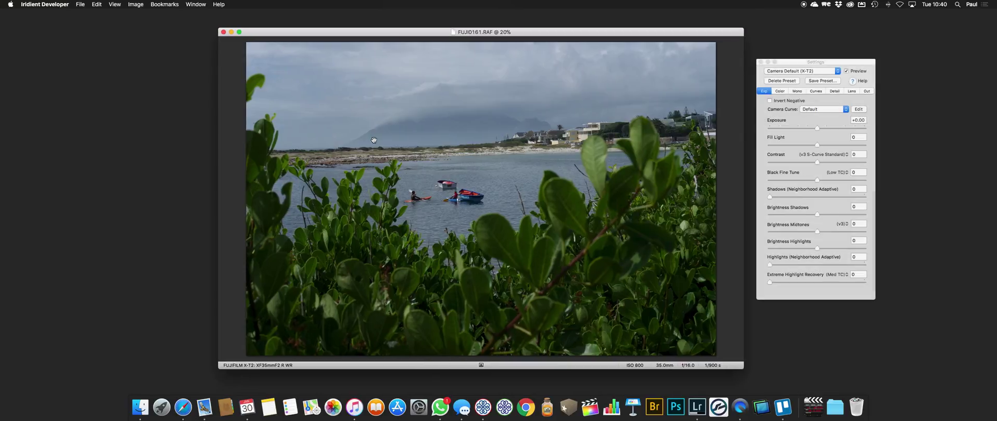
Process FUJI0161.RAF in Iridient Developer, overwriting the standard image, and shift the Job Queue window slightly
click(81, 4)
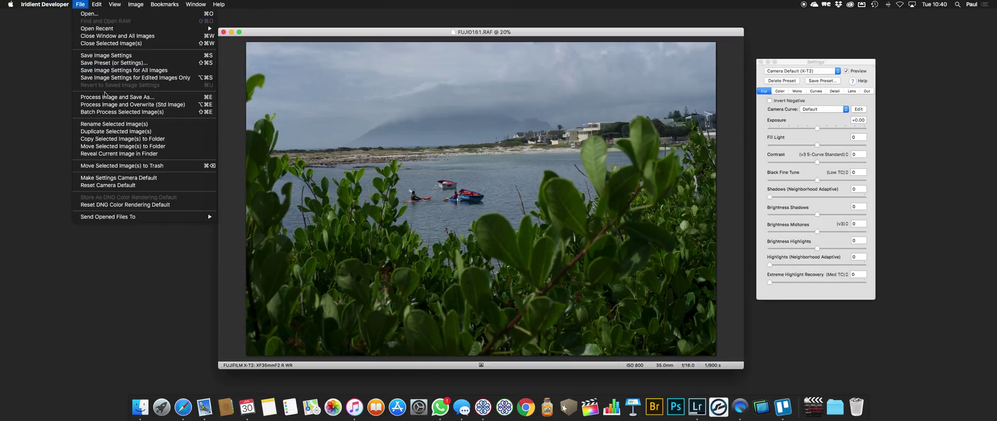
click(172, 105)
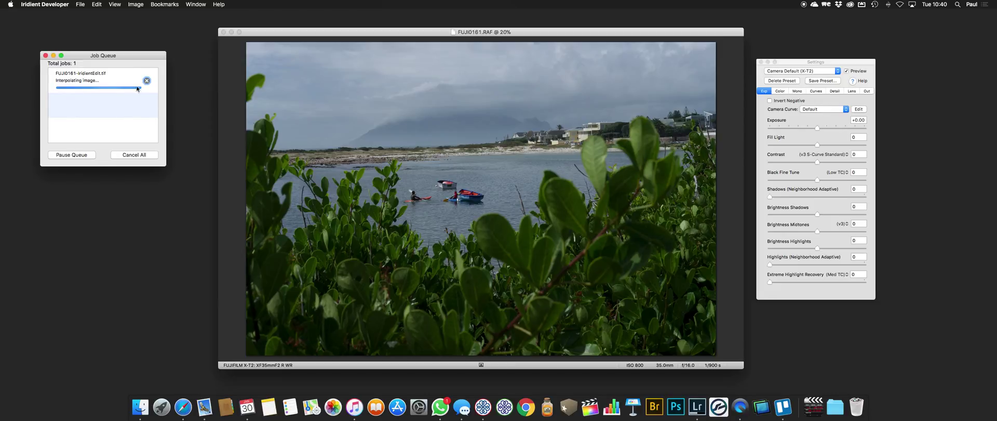
drag(74, 55, 85, 57)
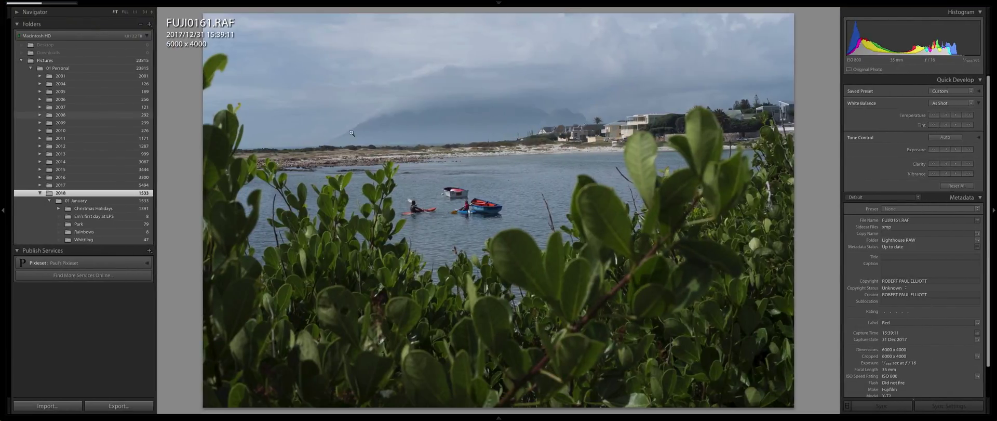
Switch to Lightroom, show the library as a grid, and clear the .raf text filter
key(g)
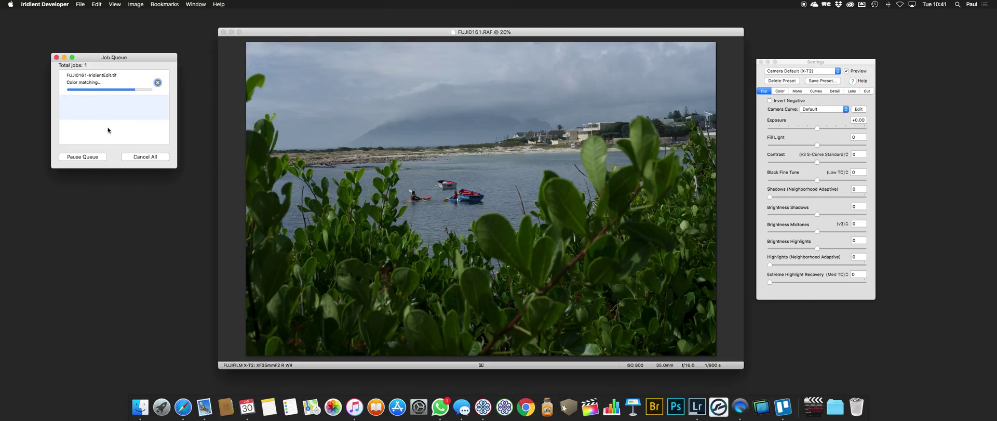
key(super+Tab)
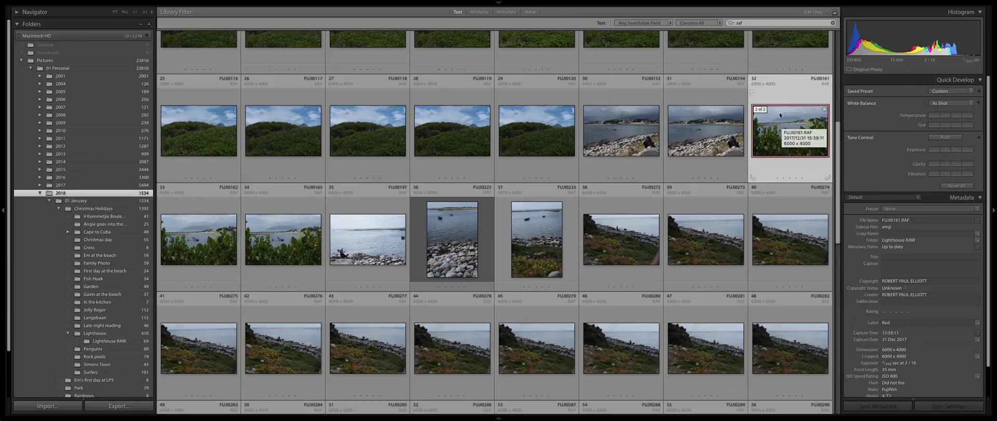
click(833, 23)
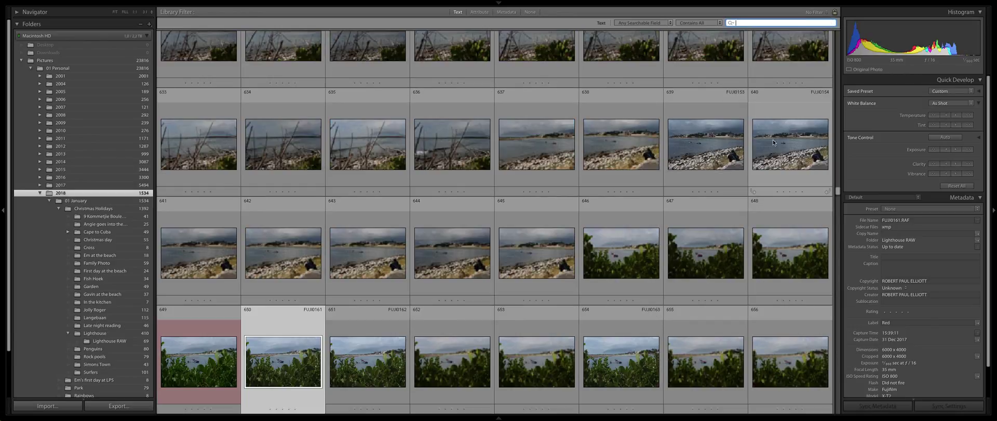
Locate FUJI0161.RAF and its Iridient TIFF in the grid and switch the selection between them to compare their metadata
scroll(352, 296, down, 2)
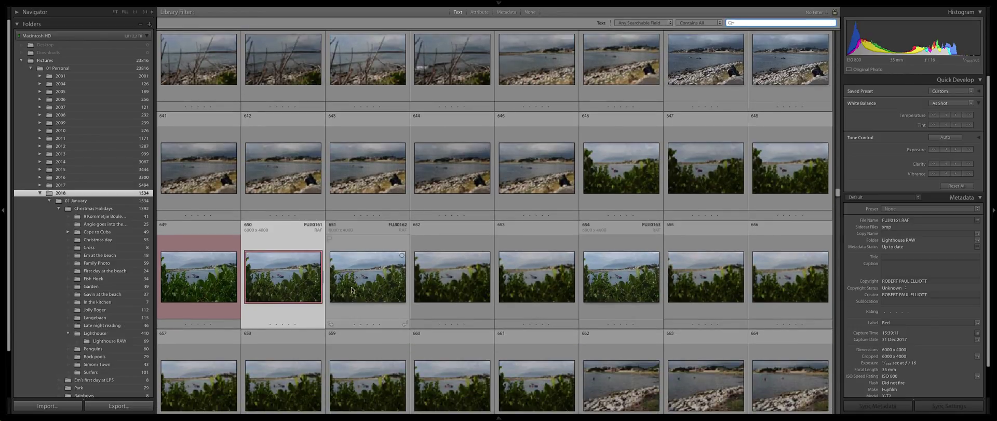
key(ctrl+g)
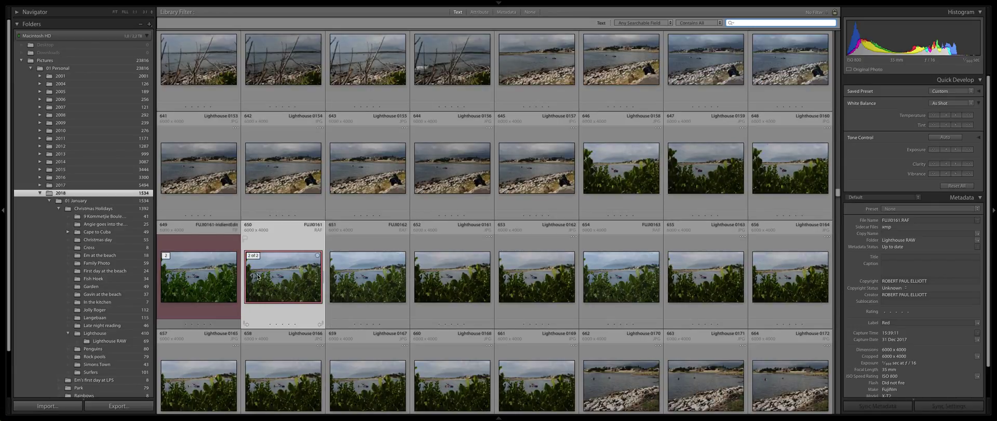
key(Left)
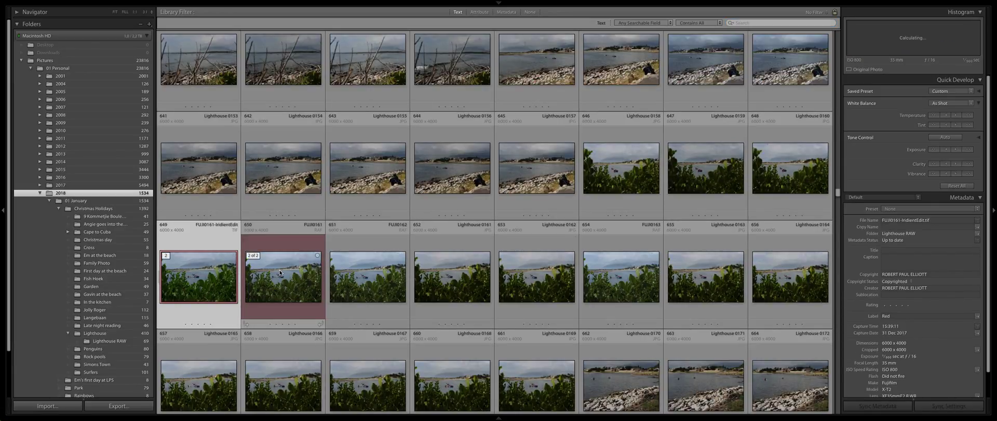
key(Right)
key(Left)
click(285, 280)
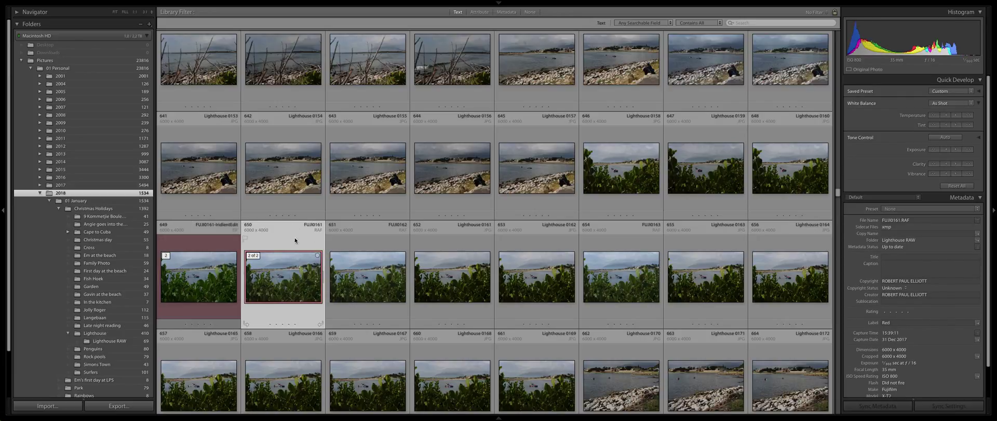
Select FUJI0161-IridientEdit.tif together with FUJI0161.RAF and show both side by side in Survey view
click(199, 262)
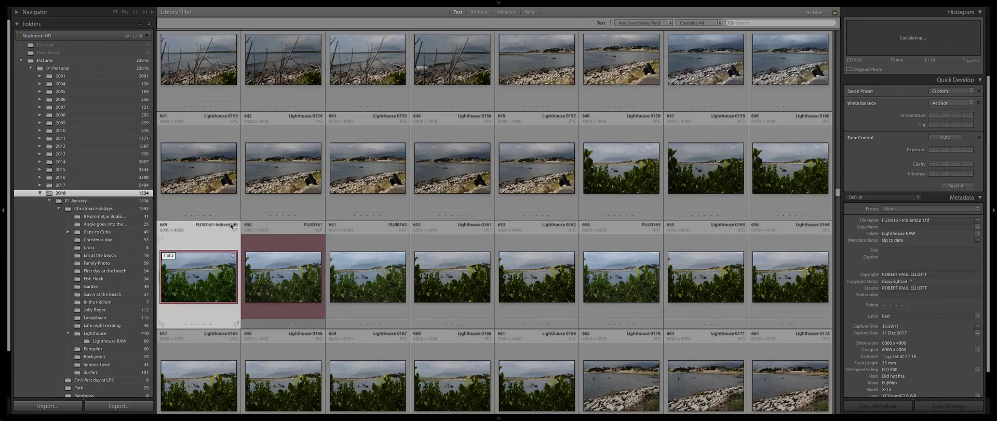
key(Right)
shift+click(211, 274)
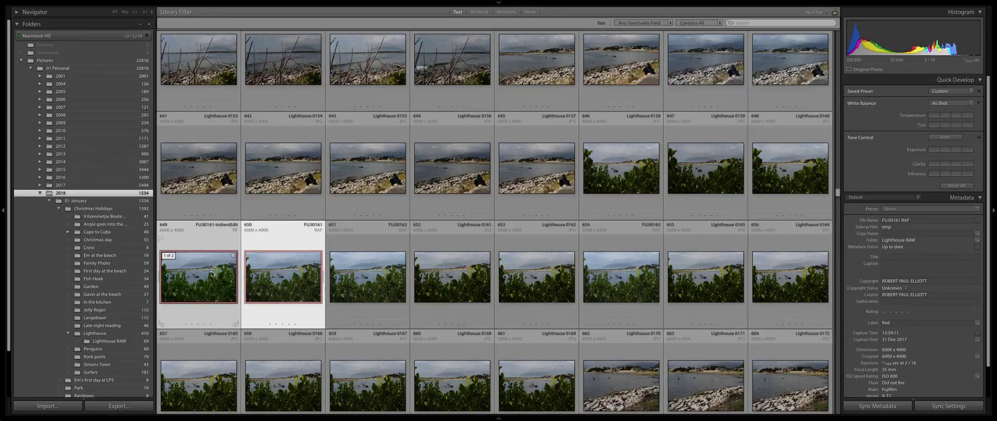
key(super+g)
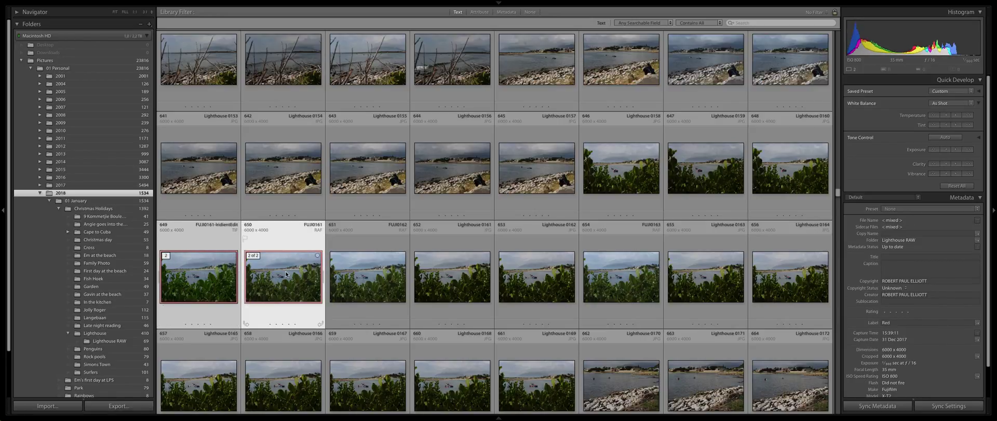
key(n)
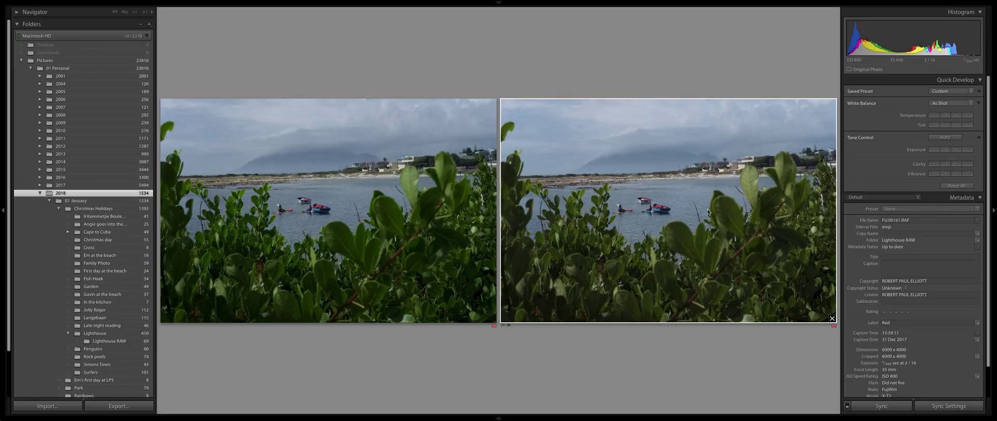
Make the TIFF and the RAW file active in turn, and open FUJI0161.RAF alone in Loupe view
click(305, 203)
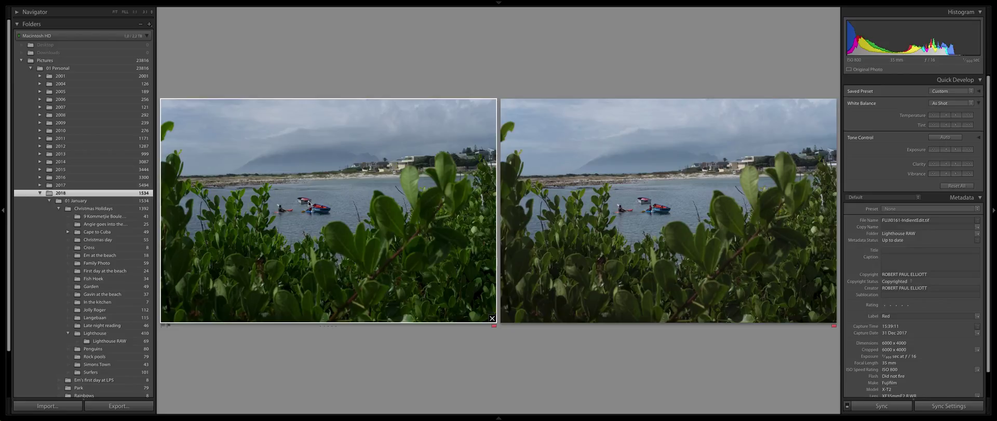
click(654, 210)
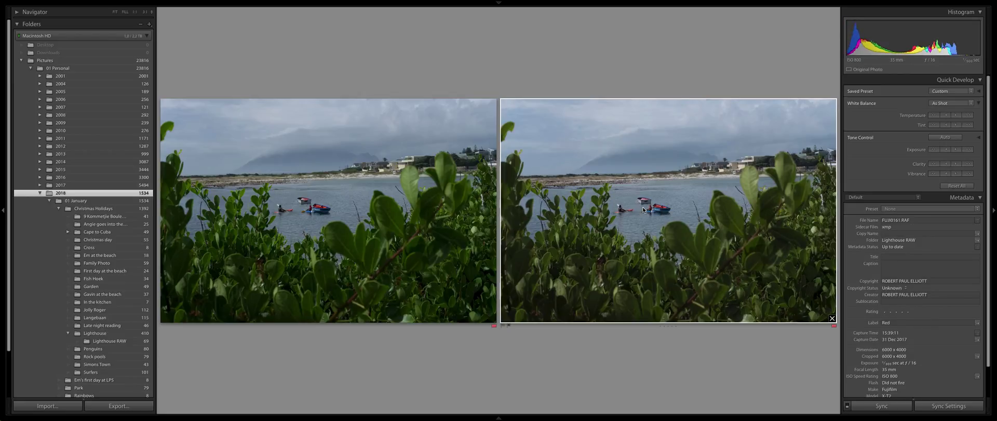
double_click(565, 217)
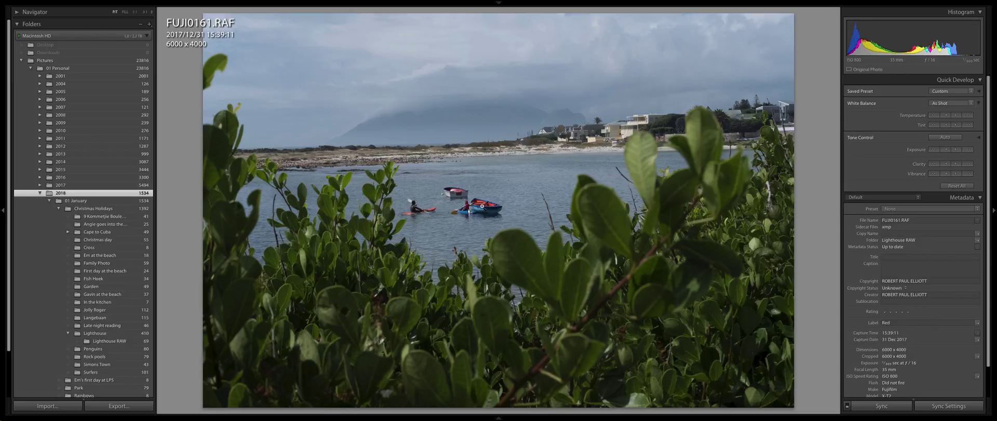
Alternate repeatedly between FUJI0161.RAF and FUJI0161-IridientEdit.tif at full-image view to compare colour and detail in the foliage
key(Left)
key(Right)
key(Left)
key(Right)
key(Left)
key(Right)
key(Left)
key(Right)
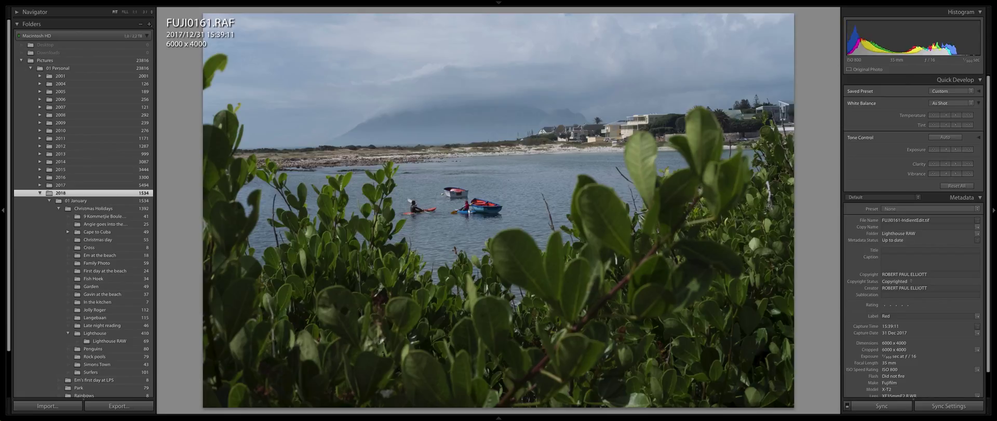
key(Left)
key(Right)
key(Left)
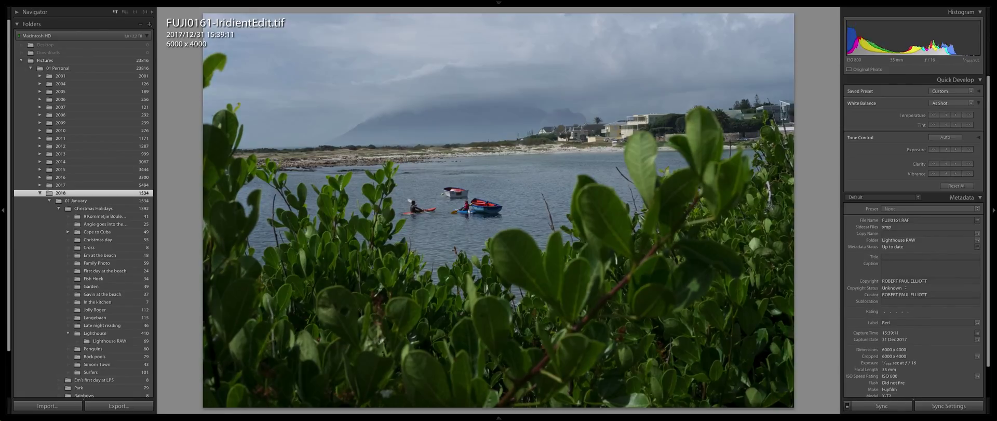
key(Right)
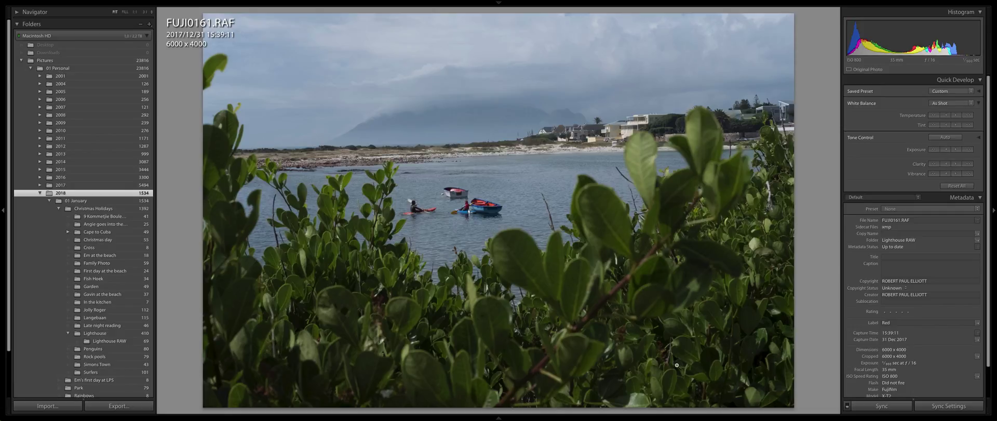
key(Left)
key(Right)
key(Left)
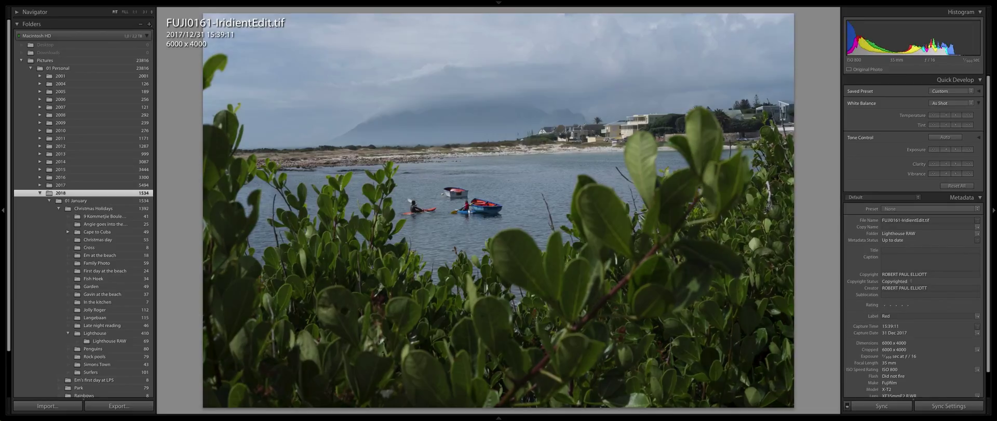
key(Right)
key(Left)
key(Right)
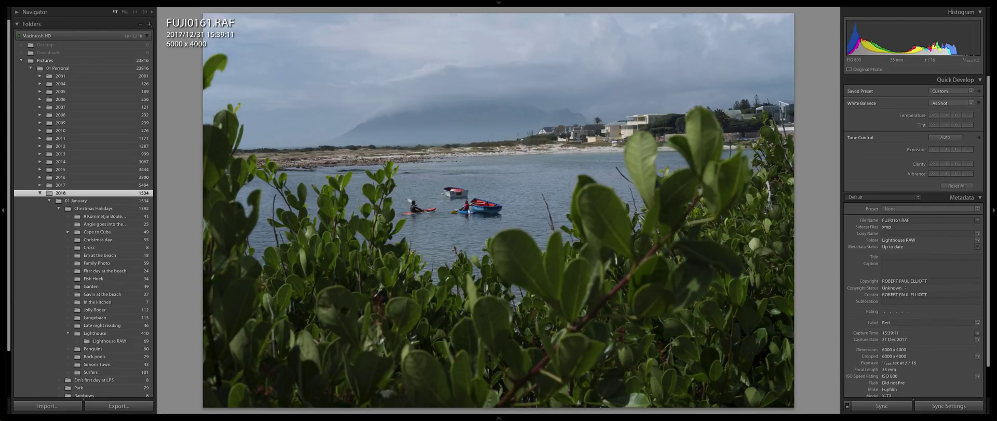
key(Left)
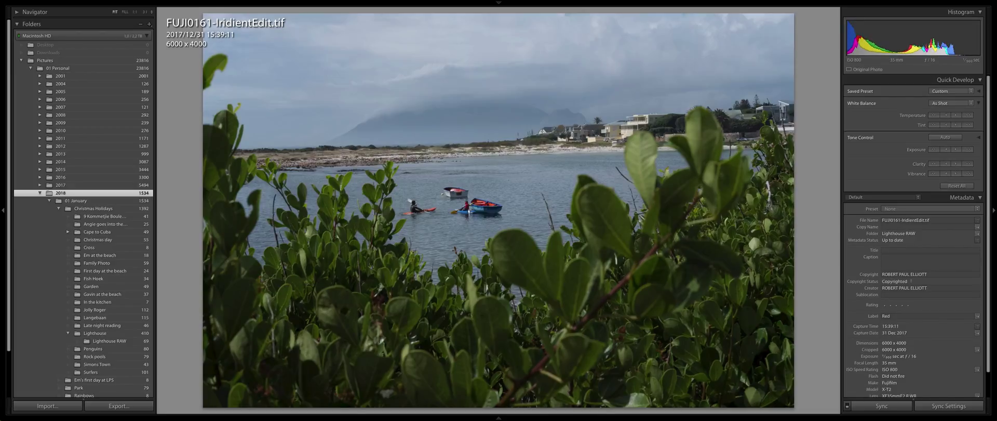
key(Right)
key(Left)
key(Right)
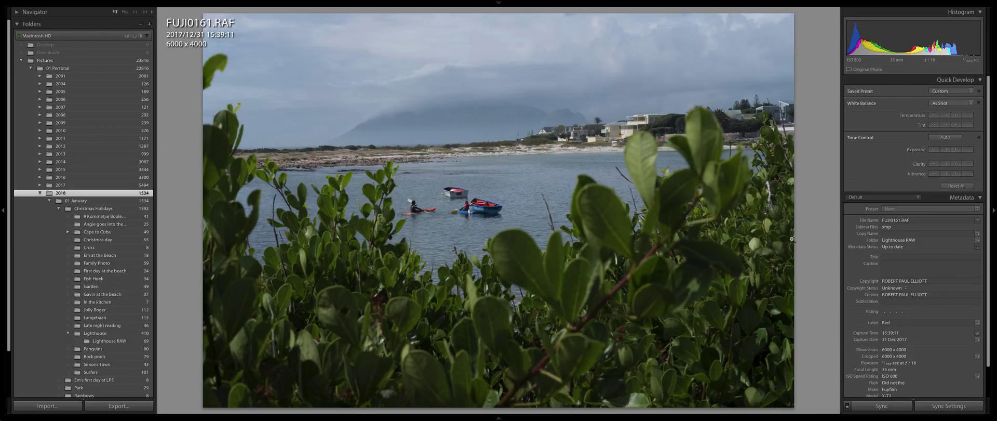
key(Left)
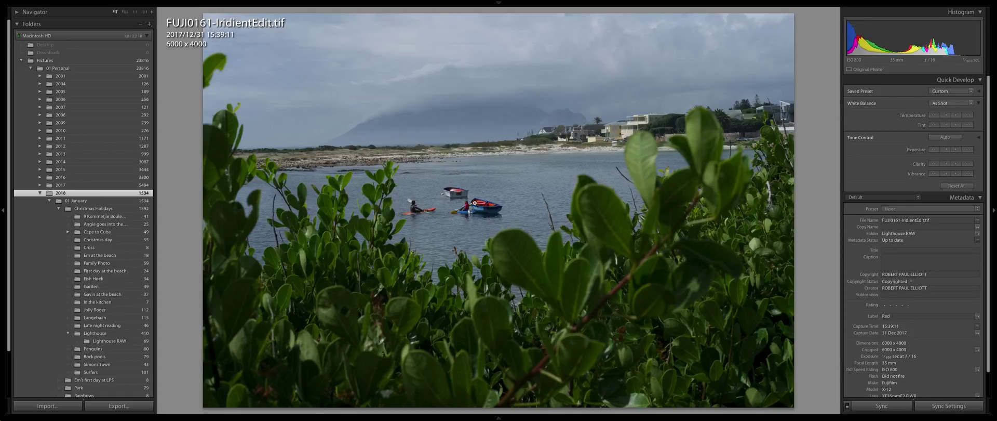
key(Right)
Zoom in on the boats and kayakers and alternate between the RAW file and the Iridient TIFF to compare fine detail
click(472, 203)
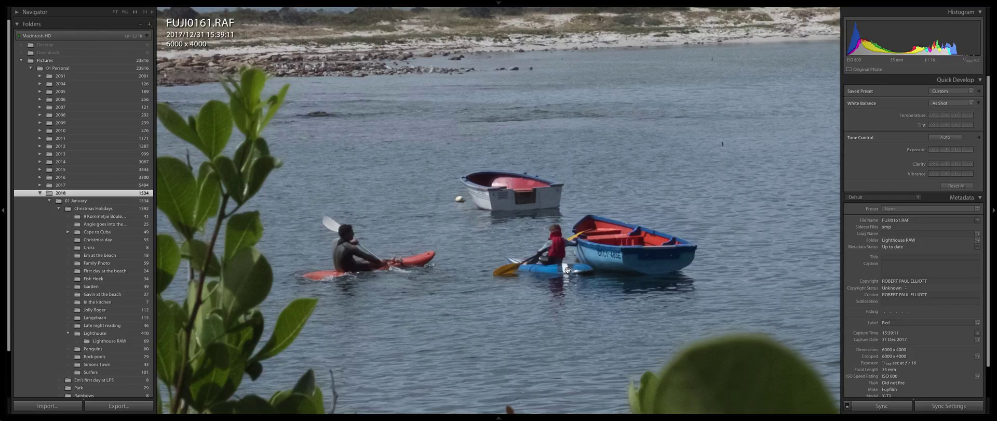
key(Left)
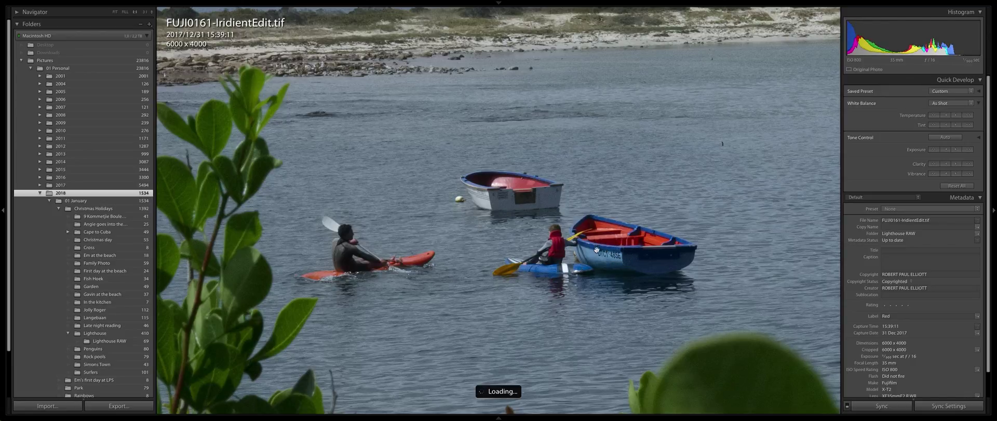
key(Right)
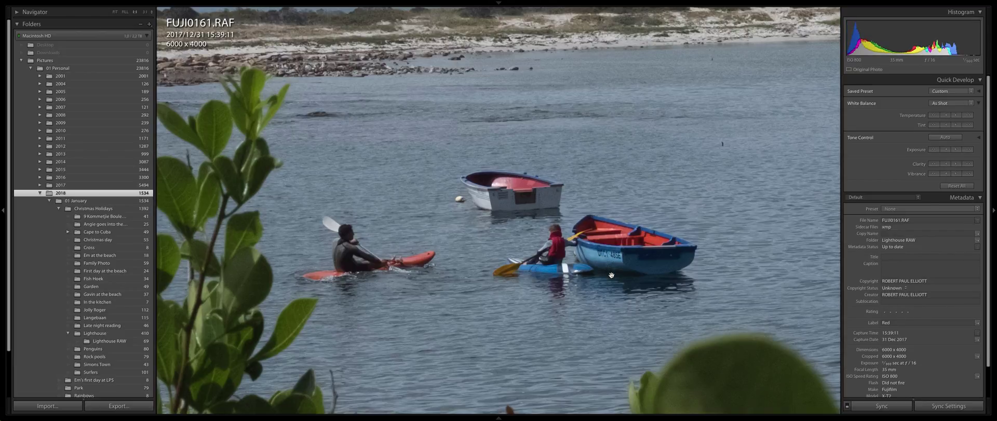
key(Left)
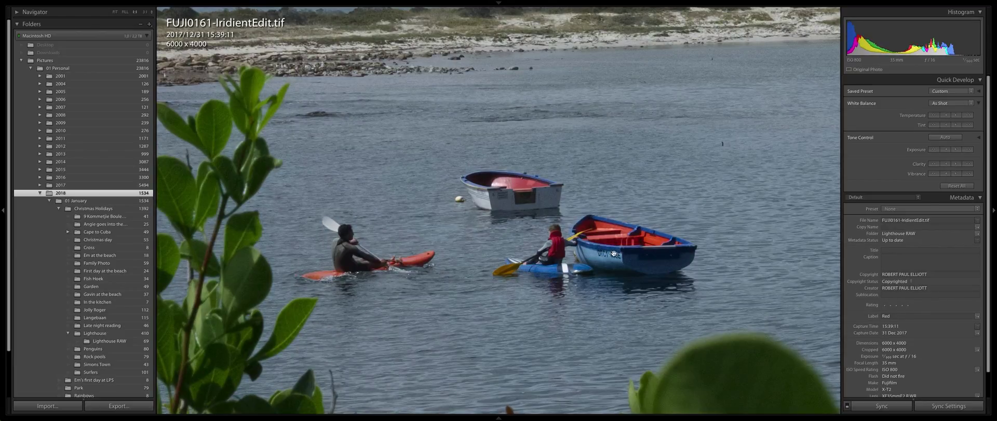
key(Right)
key(Left)
key(Right)
key(Left)
key(Right)
key(Left)
key(Right)
key(Left)
key(Right)
key(Left)
key(Right)
key(Left)
key(Right)
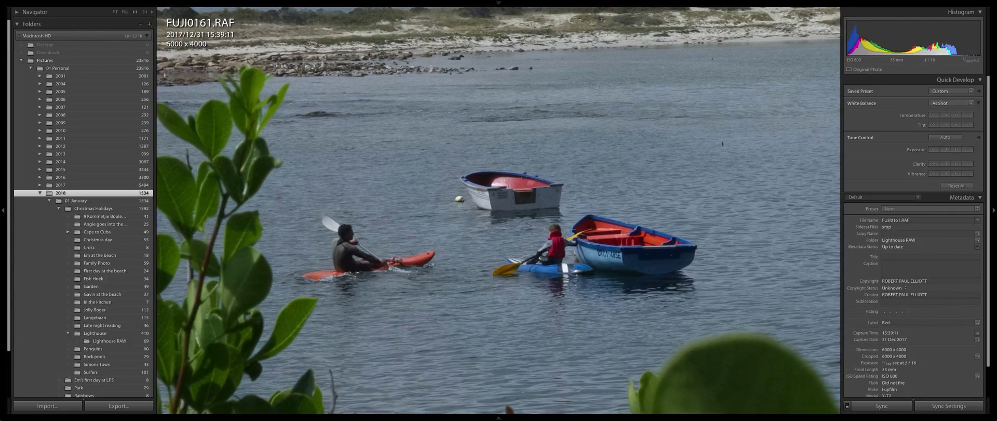
key(Left)
key(Right)
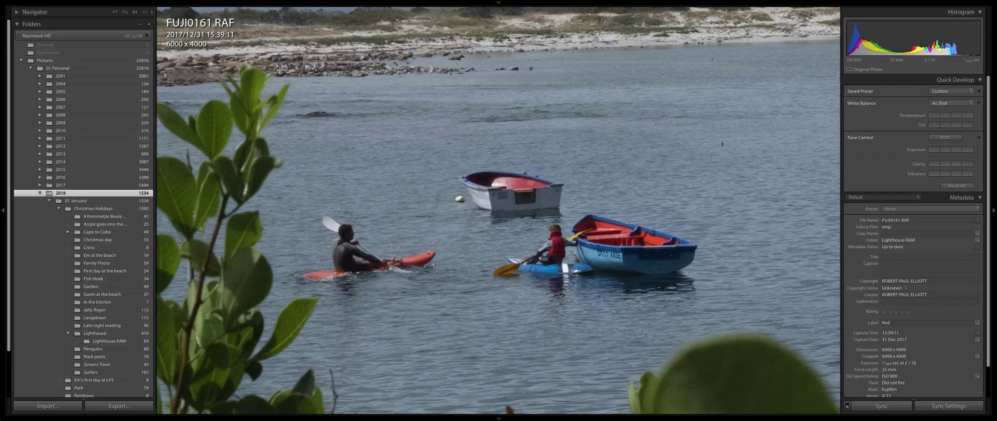
key(Left)
key(Right)
key(Left)
key(Right)
key(Left)
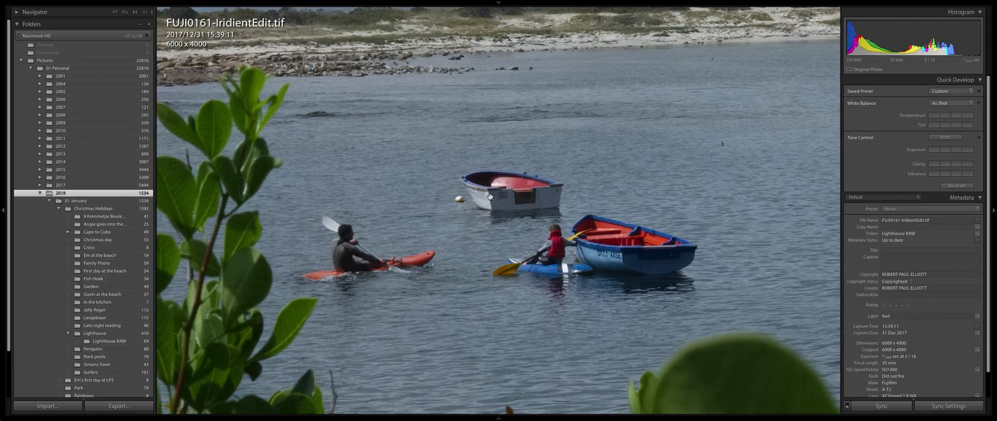
Zoom back out to the library grid, view Lighthouse 0157.JPG on its own, and return to the grid
click(495, 204)
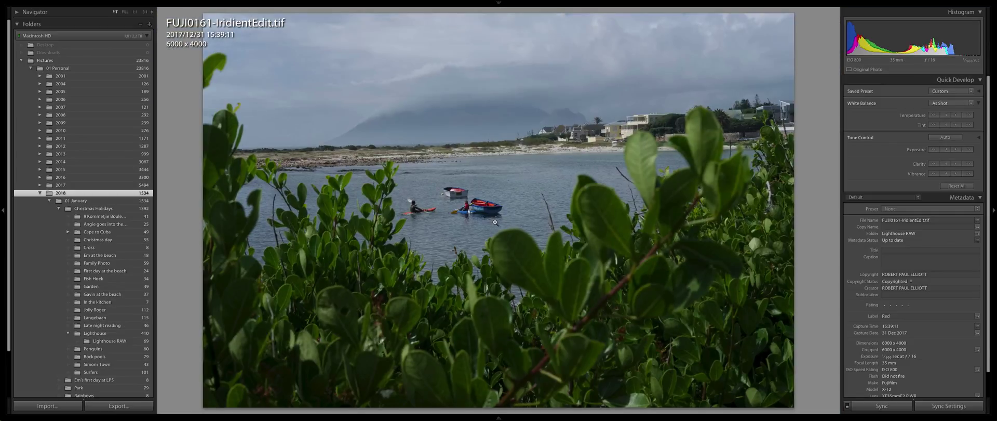
key(g)
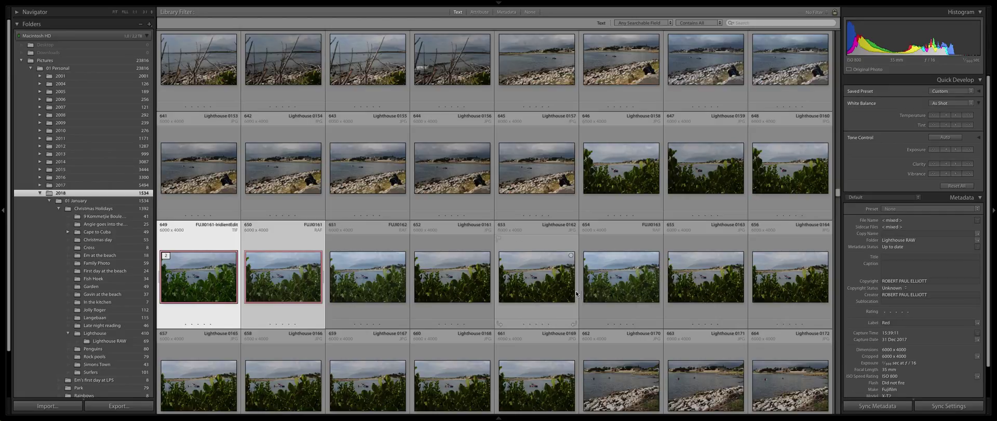
double_click(547, 173)
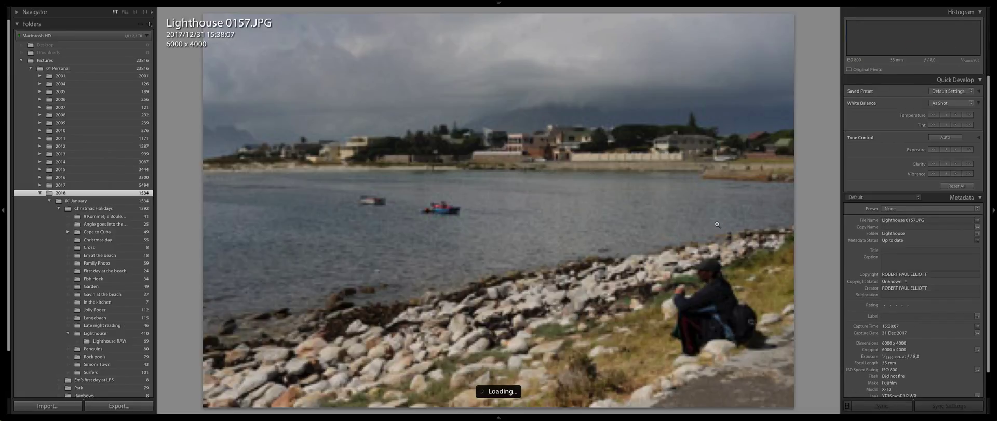
key(g)
Apply the RAF Only filter preset to the library and open FUJI0153.RAF in Loupe view
click(819, 12)
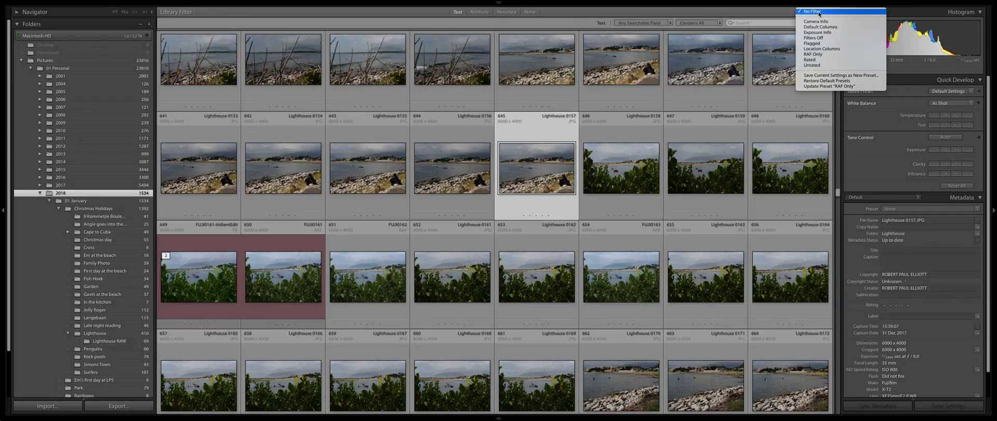
click(821, 55)
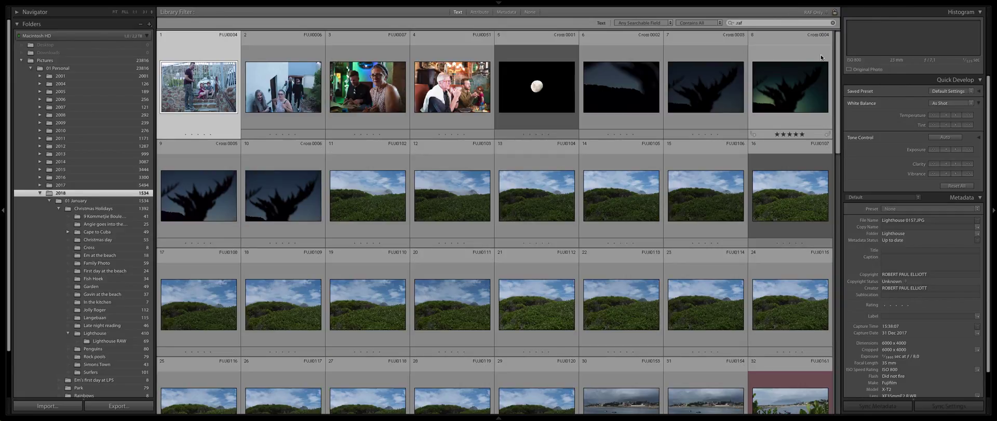
scroll(610, 225, down, 5)
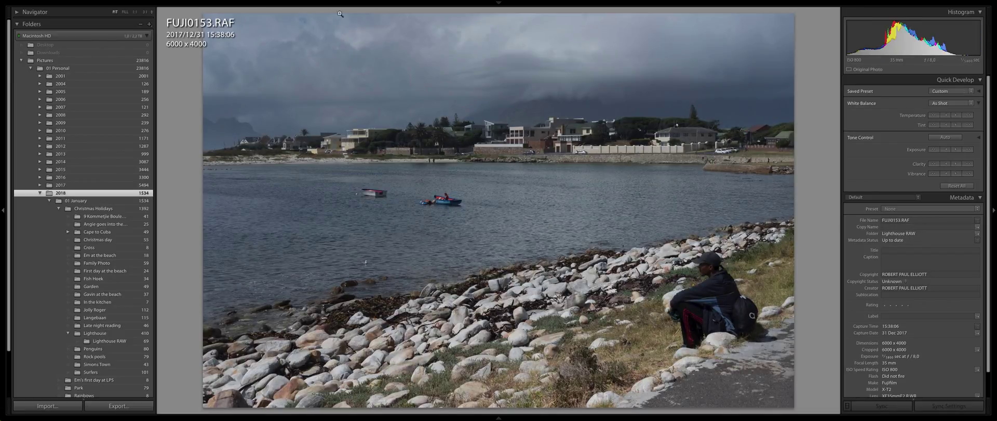
Send FUJI0153.RAF to Iridient Developer with the plug-in extra for editing the RAW as JPEG
mouse_move(87, 3)
click(56, 3)
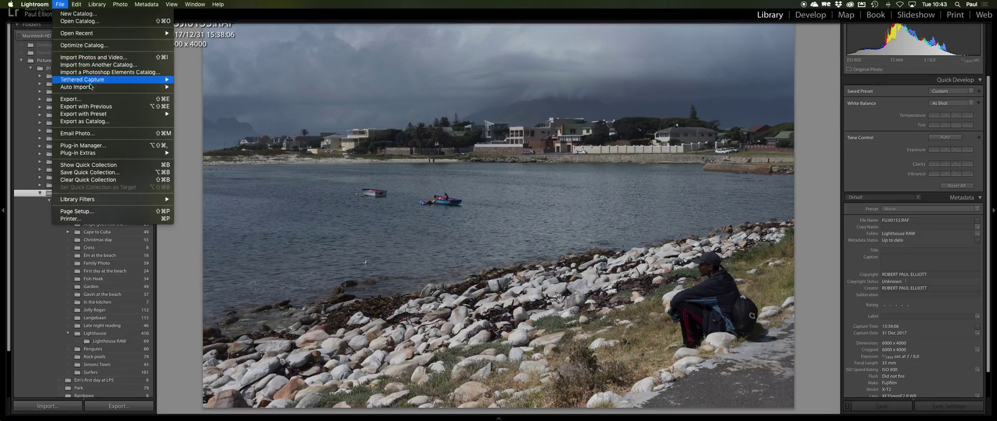
mouse_move(96, 155)
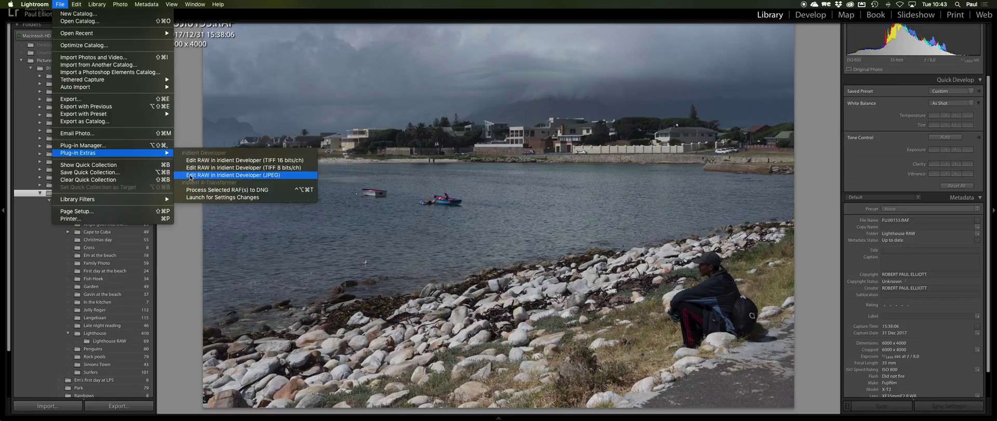
click(252, 175)
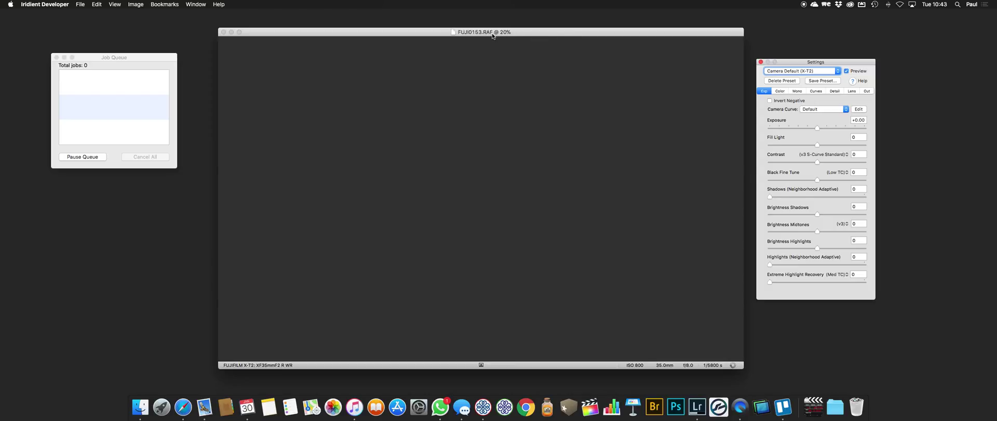
Set Shadows (Neighborhood Adaptive) to +50 for FUJI0153.RAF in the exposure settings
click(565, 34)
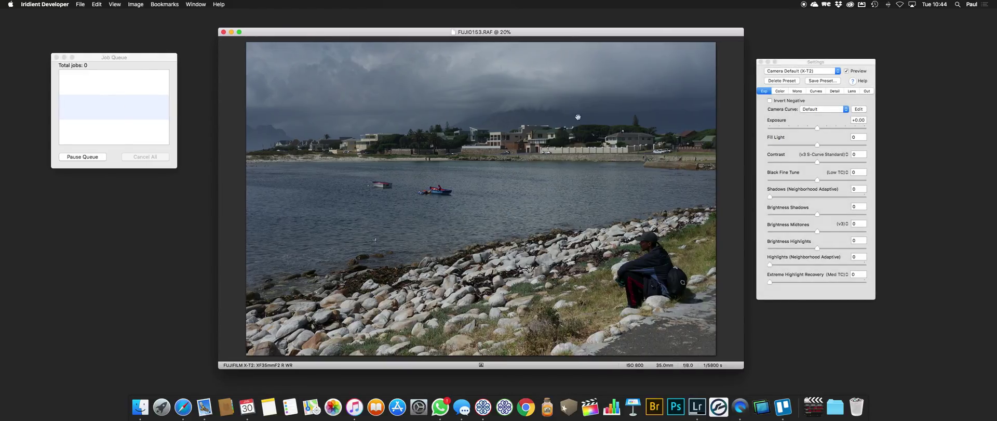
click(779, 207)
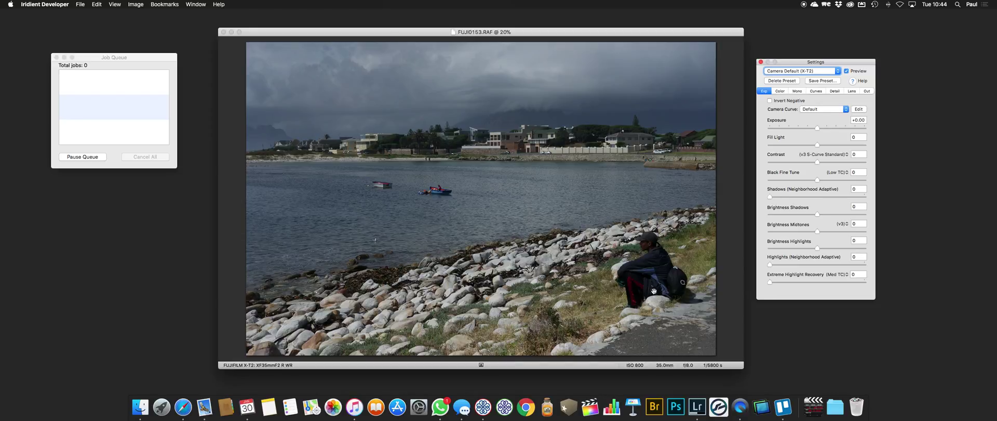
drag(770, 197, 817, 197)
click(690, 266)
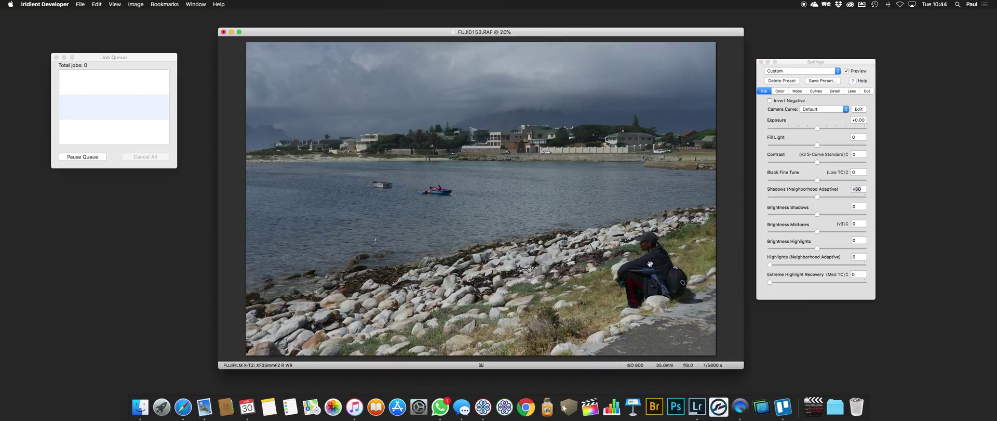
Compare the seated man in FUJI0153.RAF at close zoom between Iridient Developer and Lightroom to judge shadow detail
drag(528, 231, 566, 211)
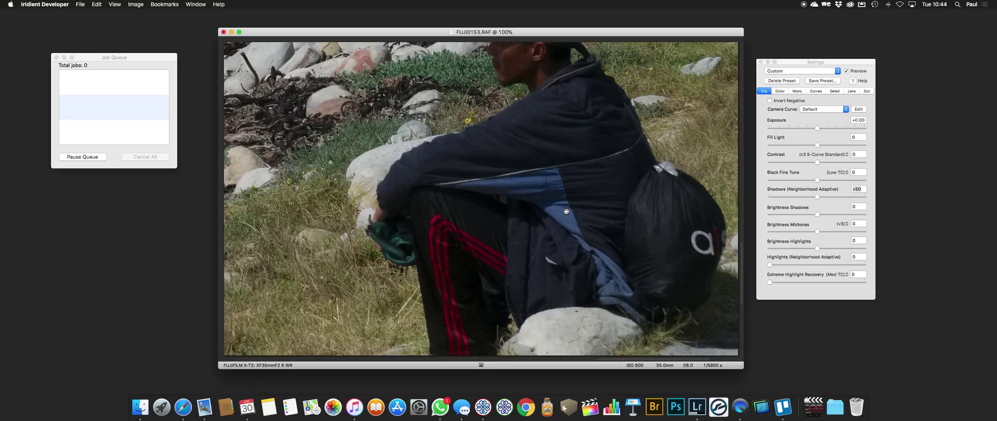
click(526, 100)
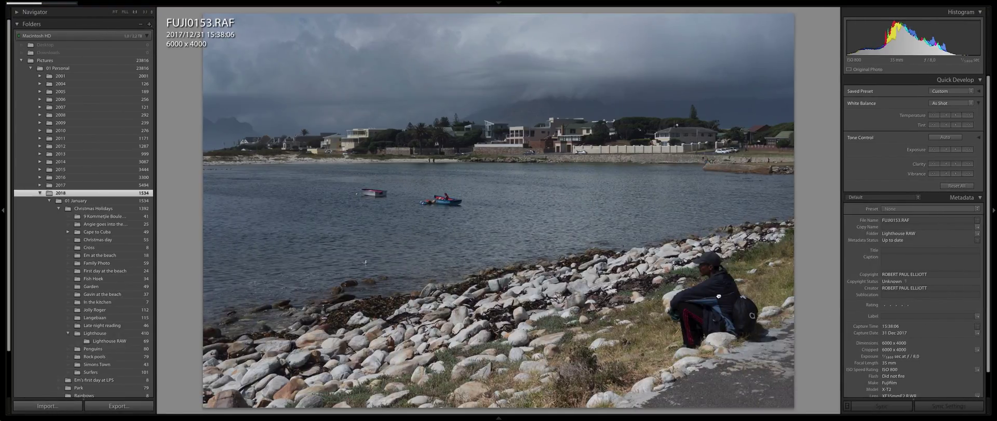
click(719, 297)
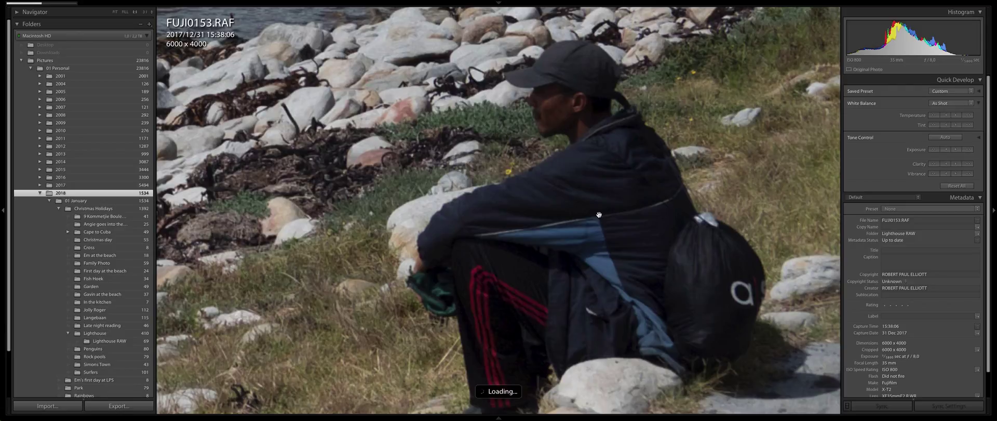
drag(595, 220, 606, 211)
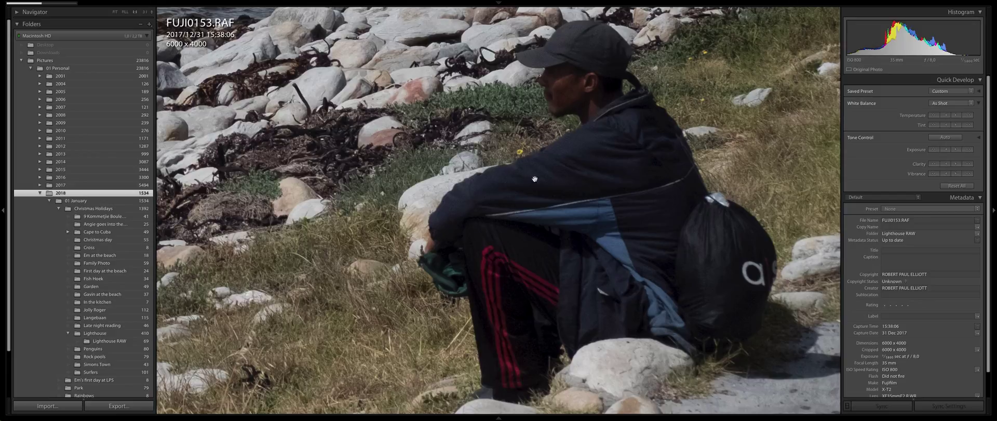
key(ctrl+Right)
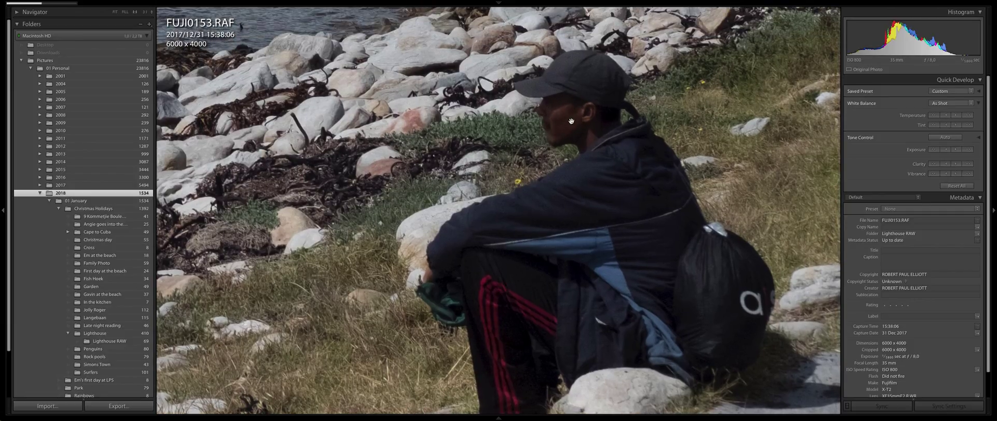
key(ctrl+Right)
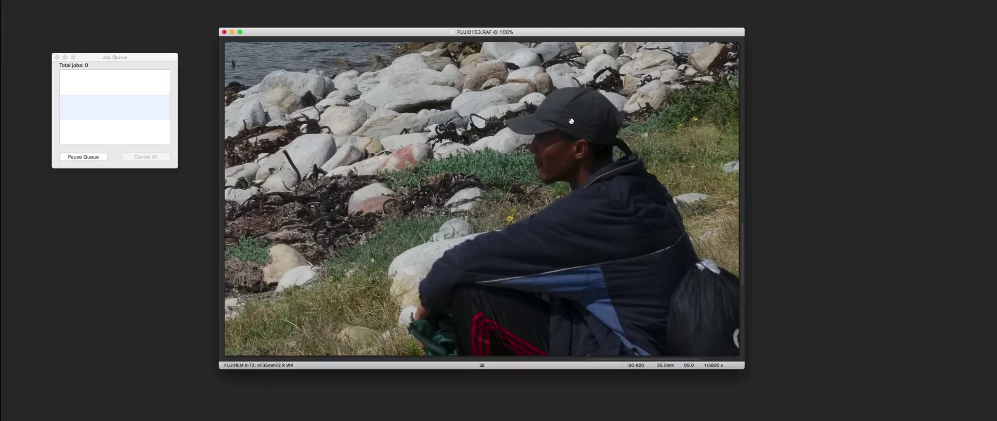
Process FUJI0153.RAF with the Process Image and Overwrite (Std Image) command
click(565, 156)
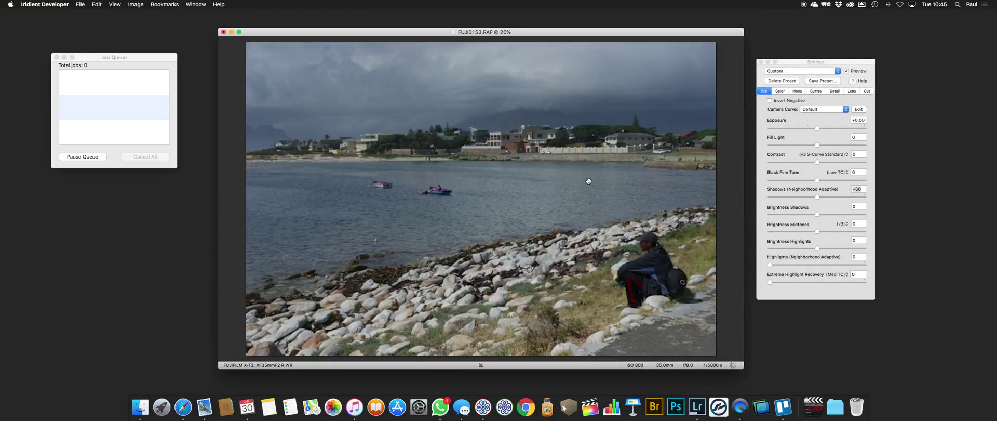
click(81, 4)
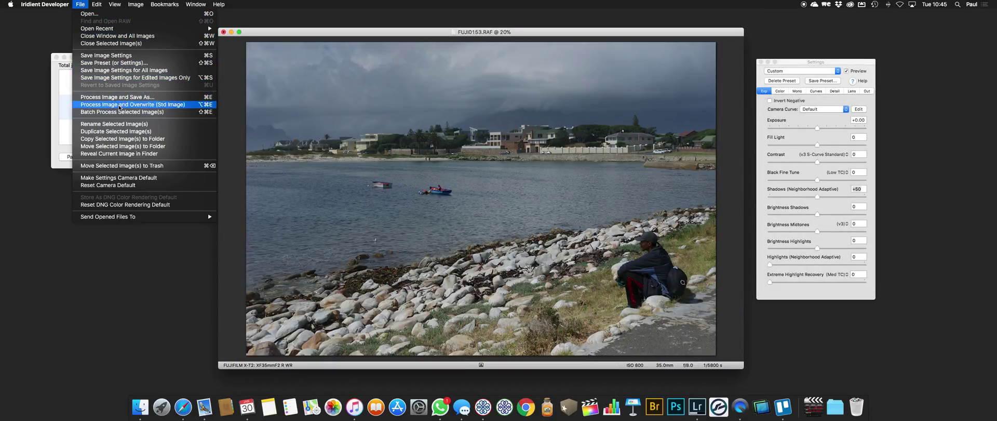
click(154, 106)
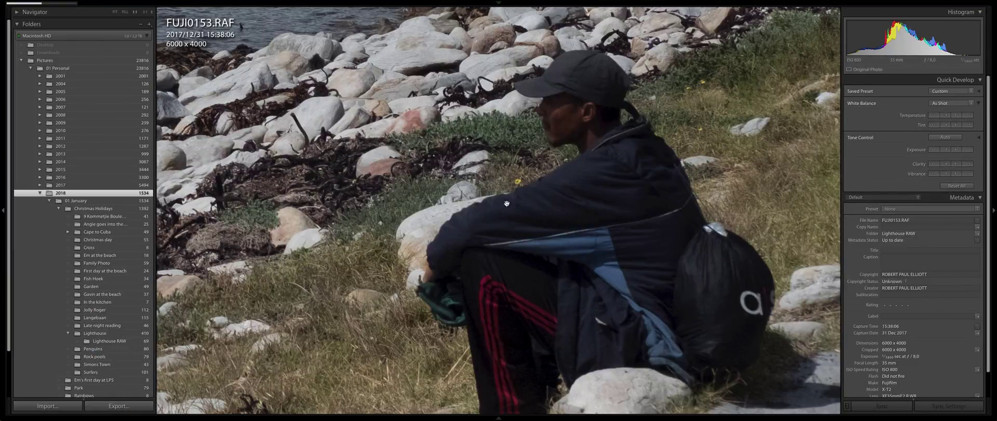
Return Lightroom to the library grid and clear the text filter to list all photos around FUJI0153.RAF
click(487, 172)
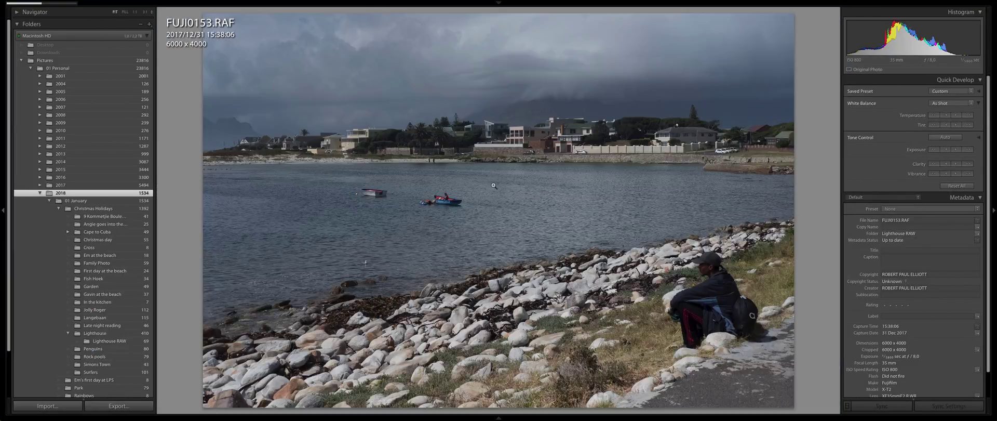
key(g)
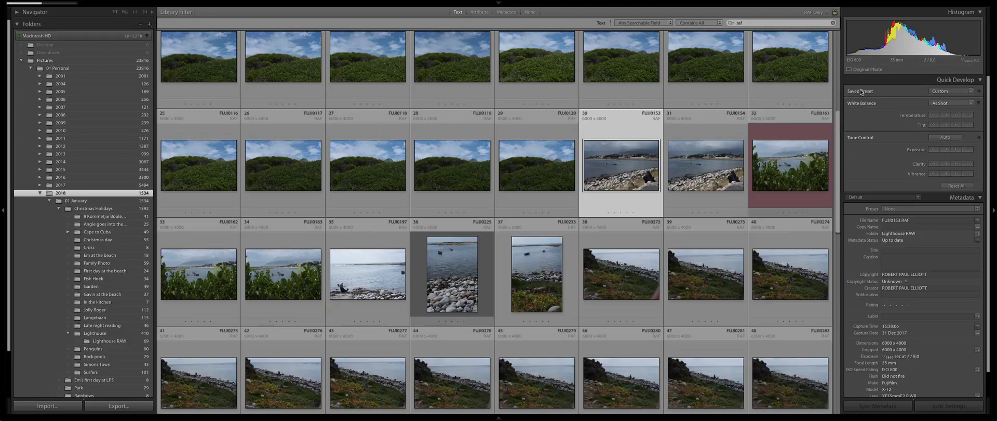
click(833, 24)
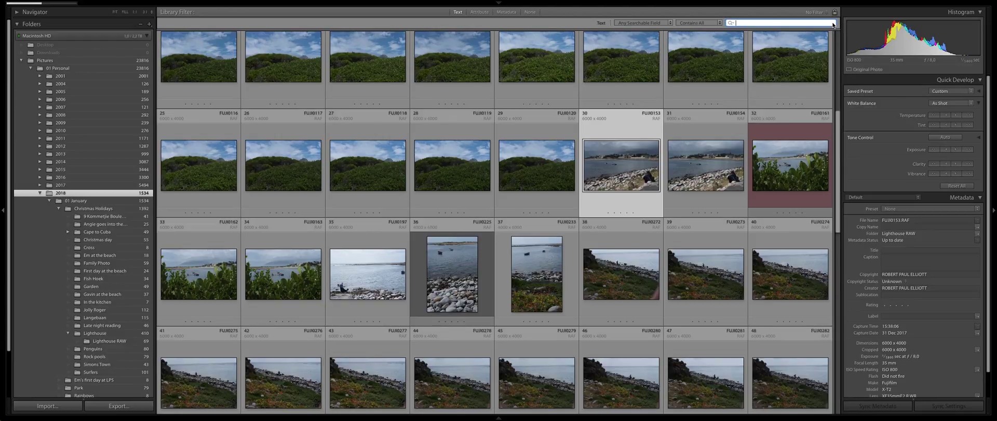
scroll(703, 275, down, 2)
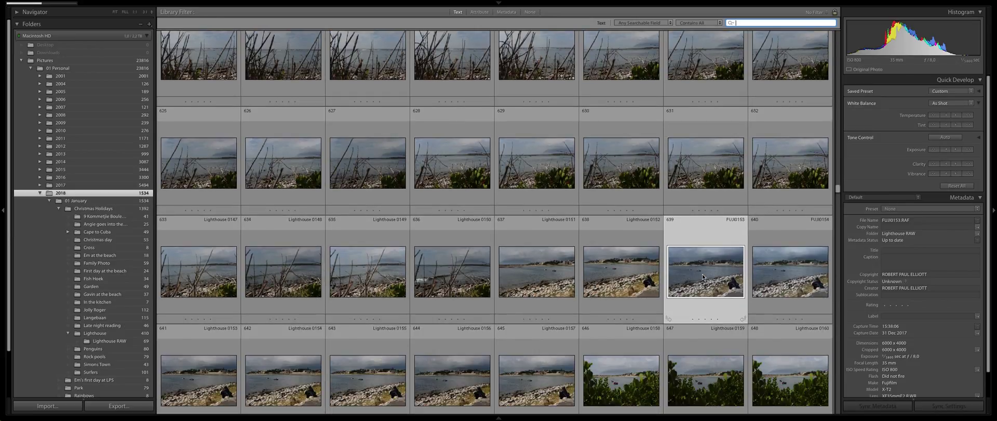
Monitor the FUJI0153-IridientEdit.jpg job in Iridient Developer's Job Queue and return to the Lightroom grid
key(ctrl+Right)
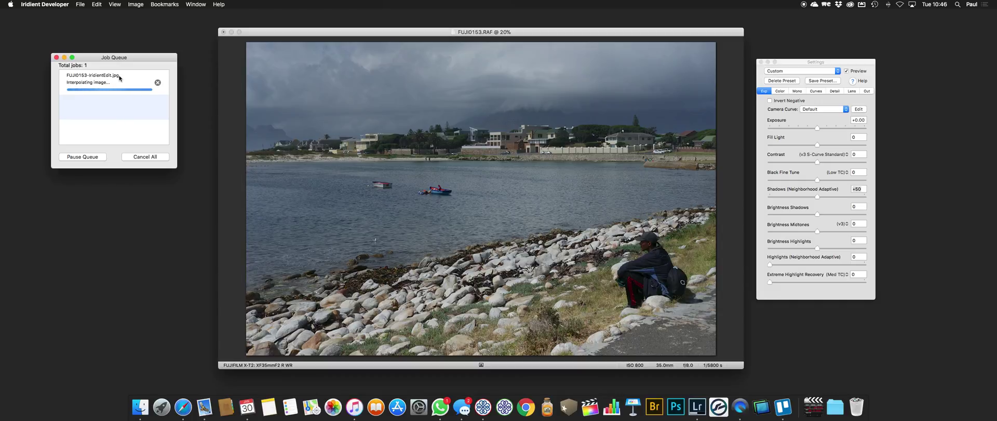
key(ctrl+Left)
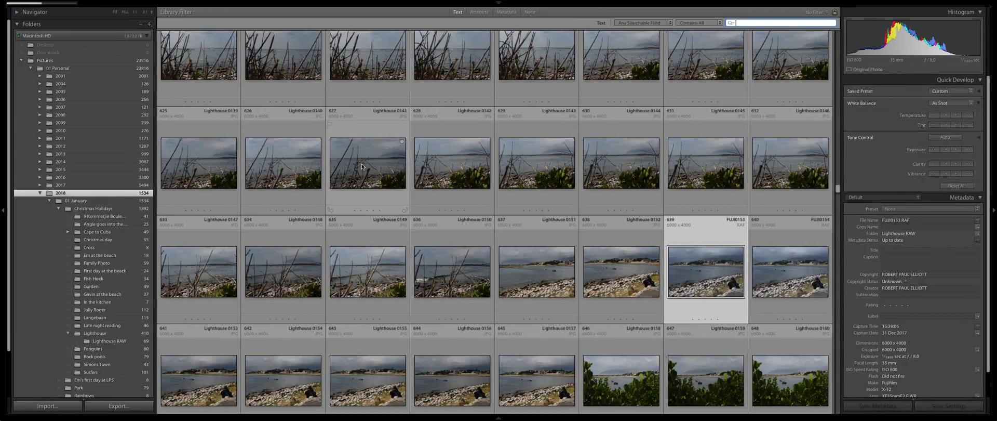
key(ctrl+Right)
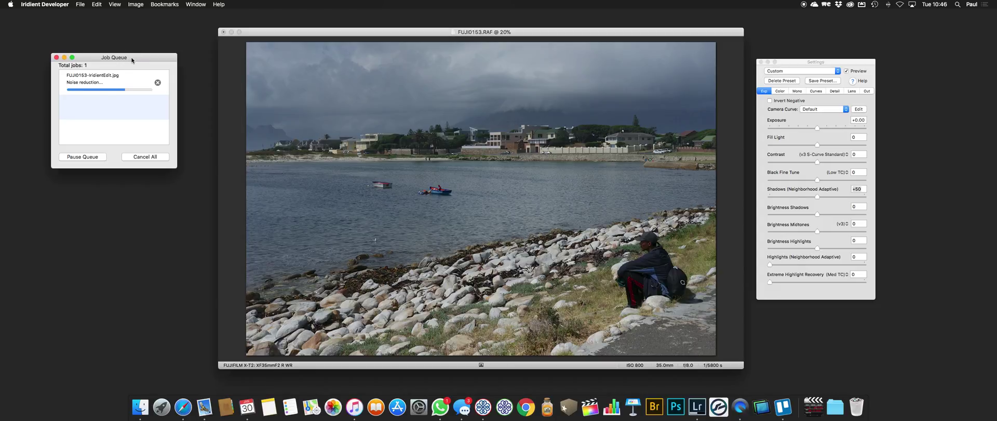
key(ctrl+Left)
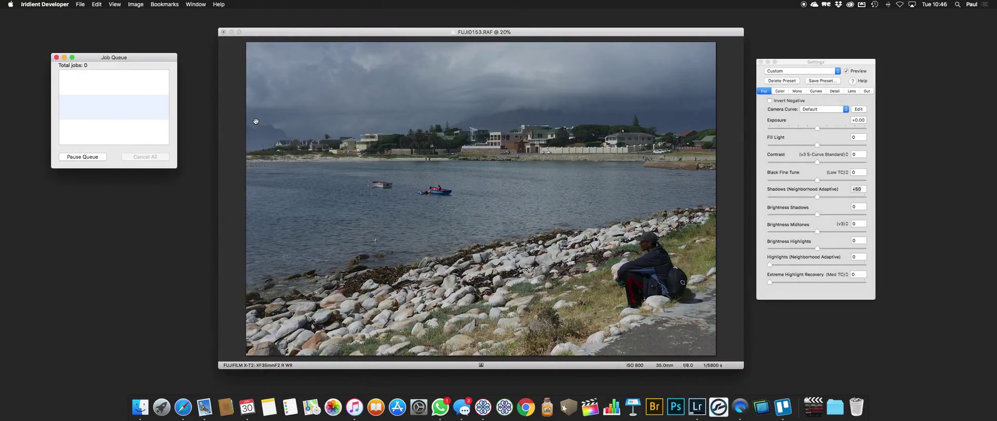
key(ctrl+Left)
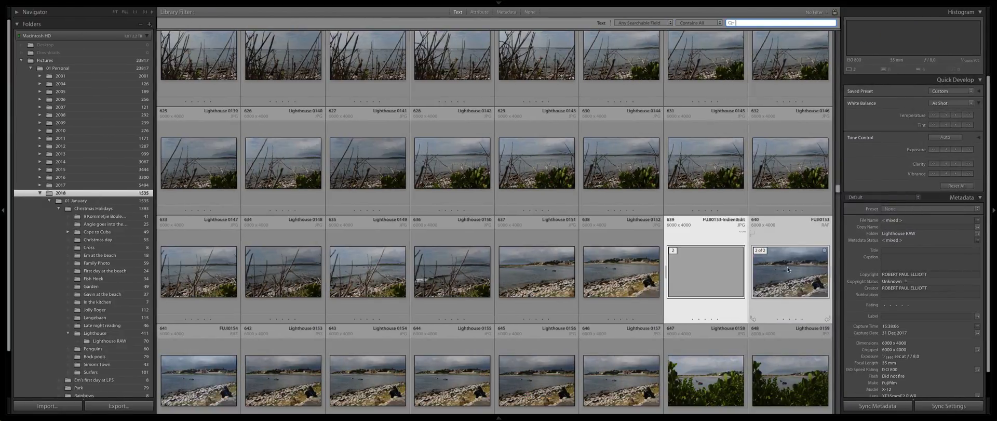
Select FUJI0153-IridientEdit.jpg together with FUJI0153.RAF and compare them in Survey view with all panels hidden
click(702, 268)
key(Left)
key(Left)
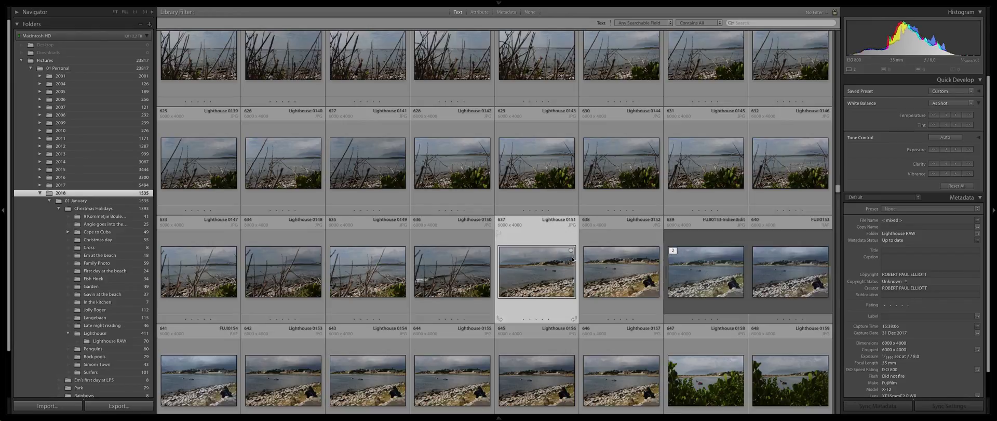
shift+click(793, 270)
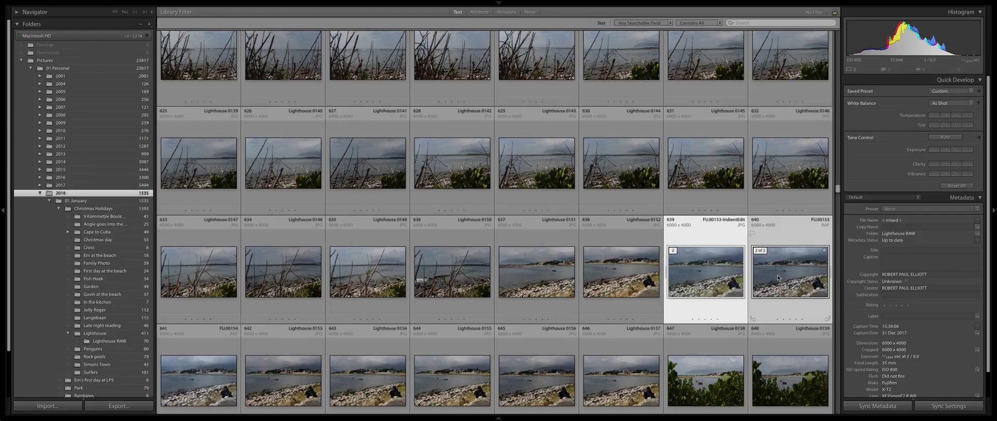
key(n)
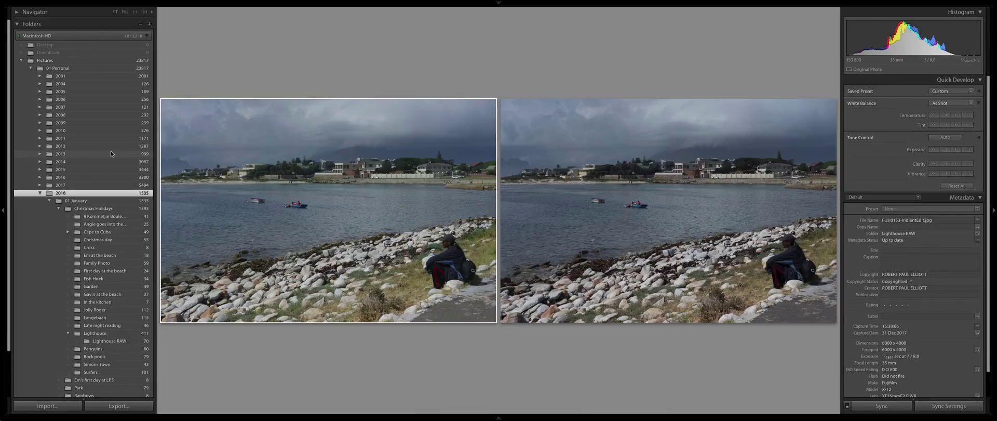
key(shift+Tab)
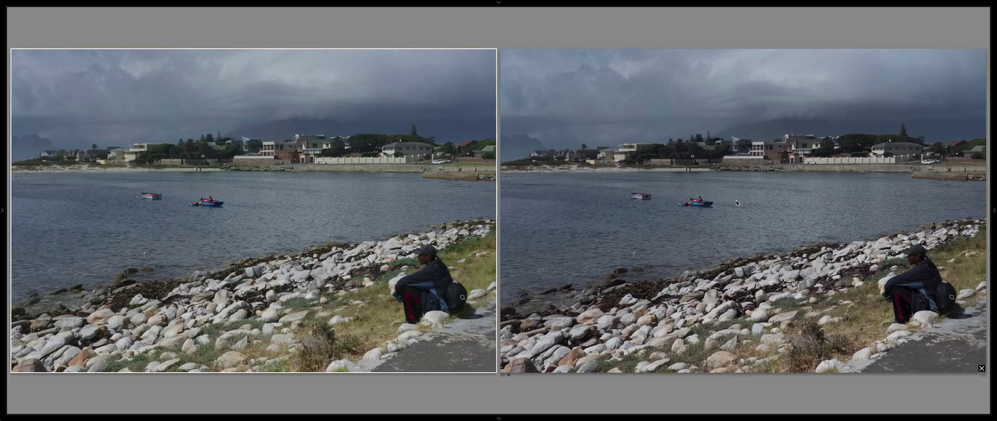
Return to the library grid, select only FUJI0153.RAF and show the side panels again
key(g)
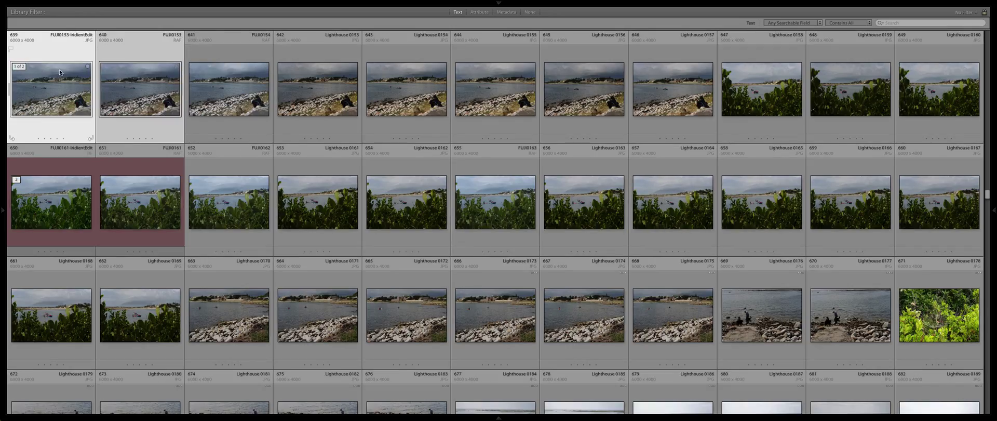
click(232, 99)
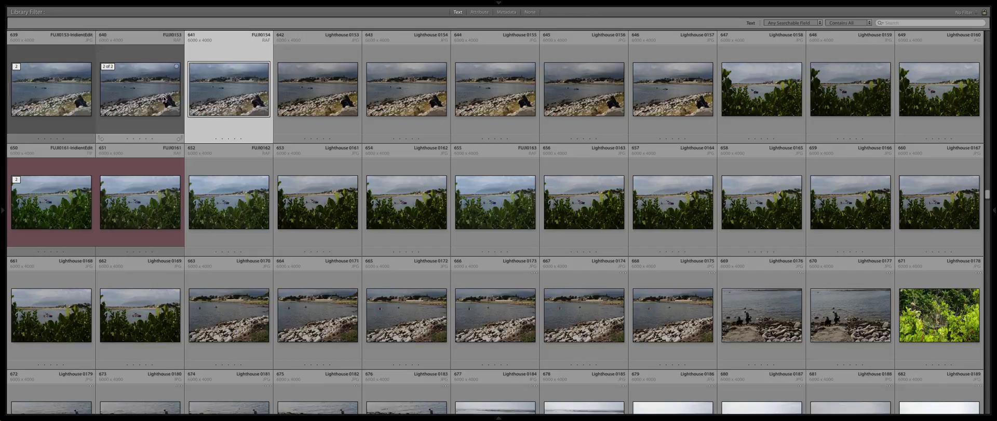
click(165, 98)
key(Tab)
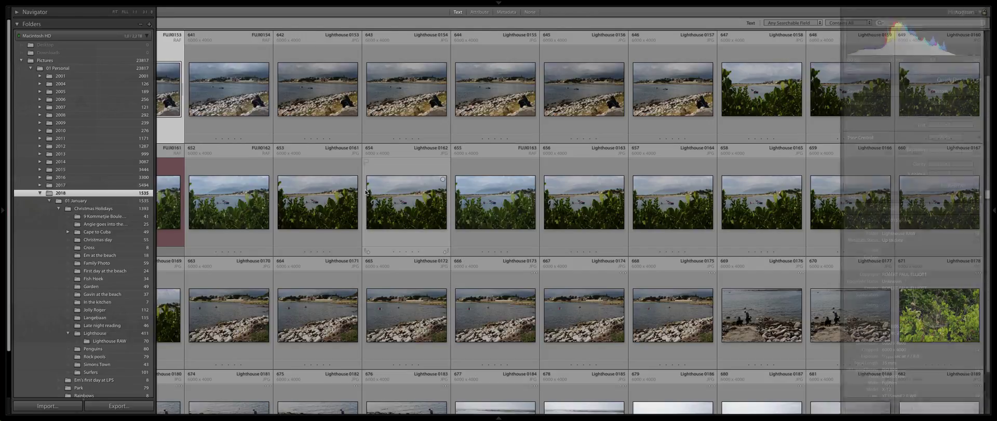